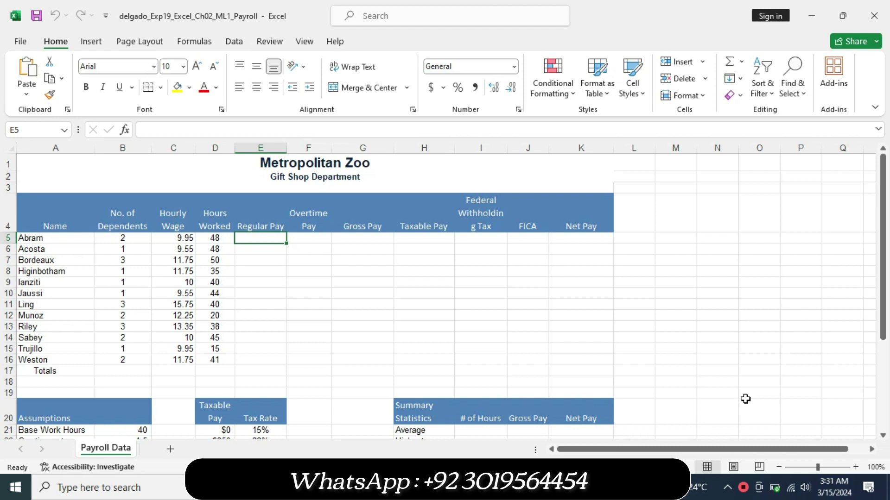
# - Bring the Metropolitan Zoo payroll instructions from the taskbar to the front in Word
pyautogui.click(743, 487)
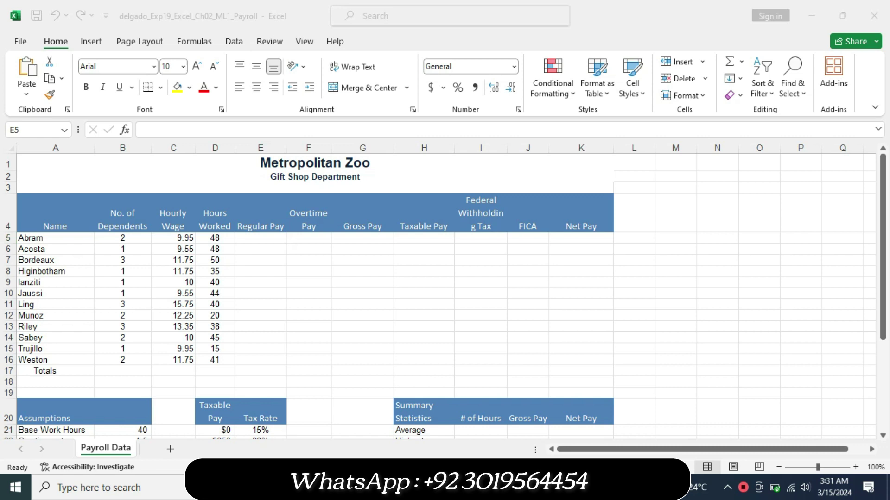
# - Highlight the payroll project title in yellow, then return to the Excel workbook
pyautogui.moveTo(880, 262); pyautogui.dragTo(879, 178)
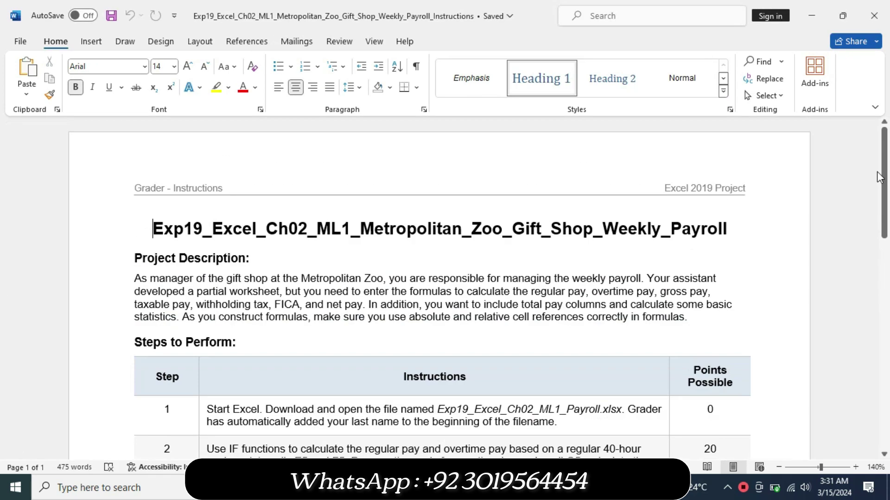
pyautogui.moveTo(154, 229); pyautogui.dragTo(708, 236)
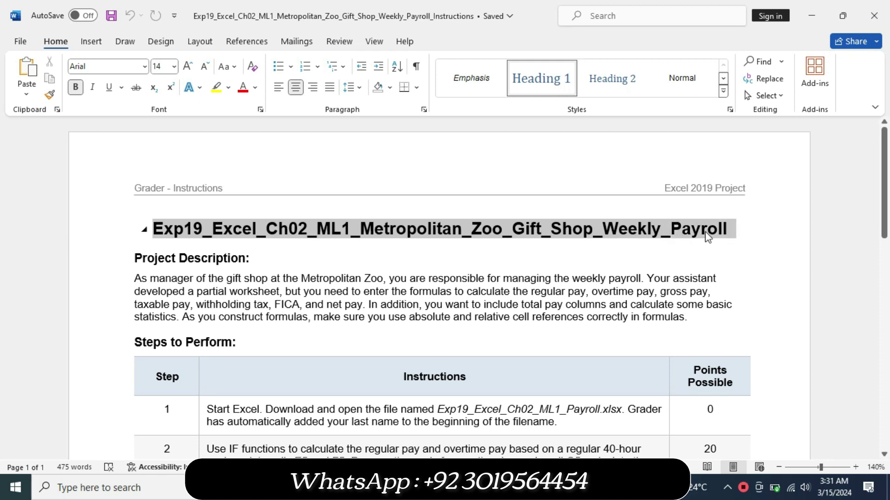
pyautogui.click(509, 210)
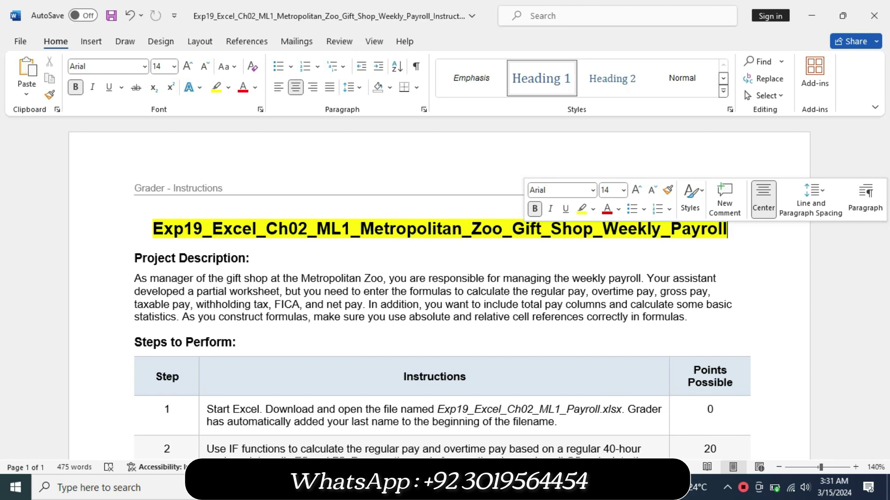
pyautogui.hotkey('alt', 'Tab')
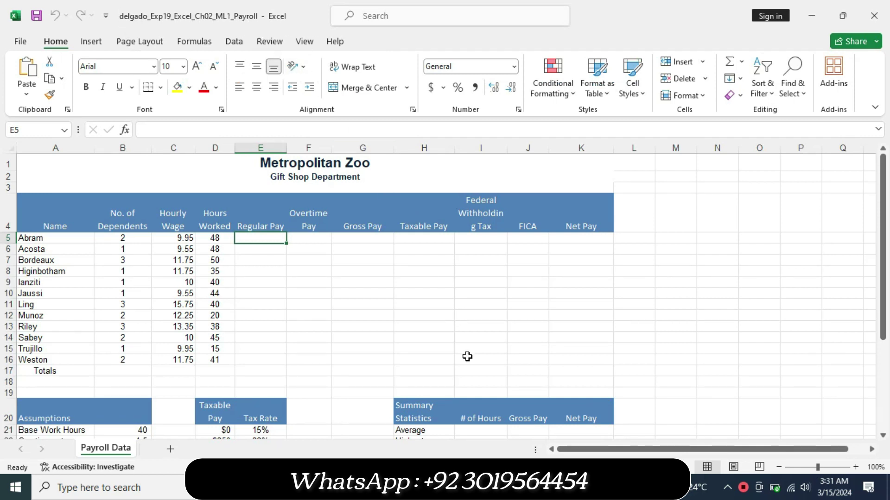
# - Switch back to the Word instructions showing the yellow-highlighted title
pyautogui.hotkey('alt', 'Tab')
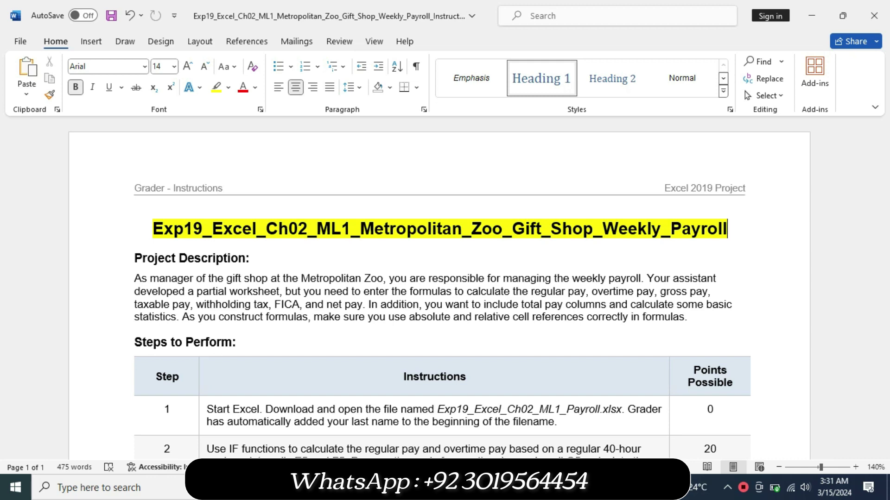
# - Highlight the Project Description heading and paragraph in yellow and zoom the page to 110%
pyautogui.hotkey('alt', 'Tab')
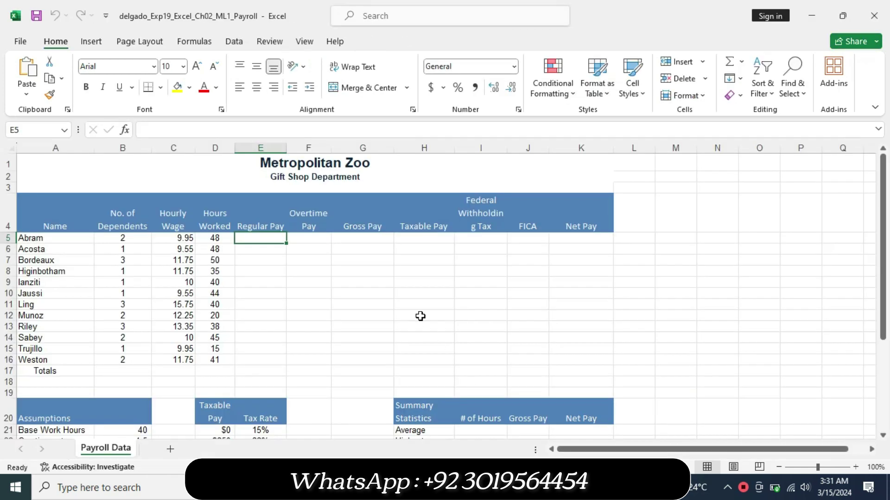
pyautogui.hotkey('alt', 'Tab')
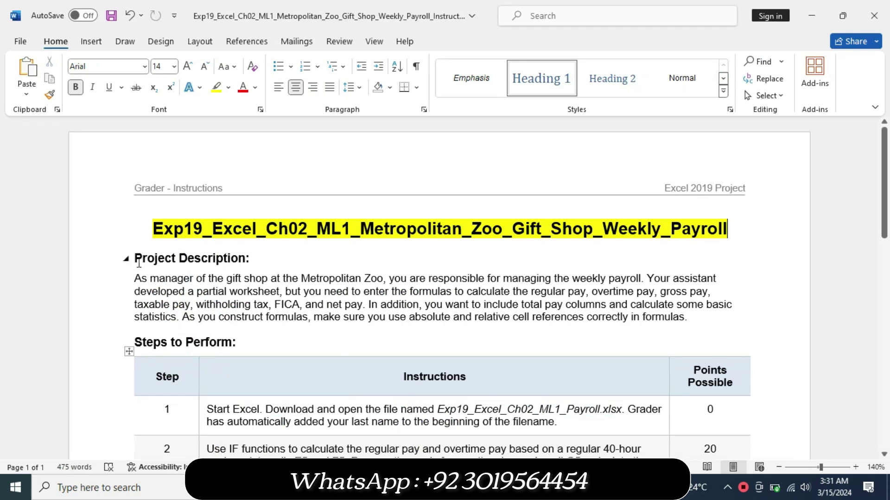
pyautogui.moveTo(134, 258)
pyautogui.mouseDown()
pyautogui.moveTo(274, 290)
pyautogui.moveTo(651, 317)
pyautogui.mouseUp()
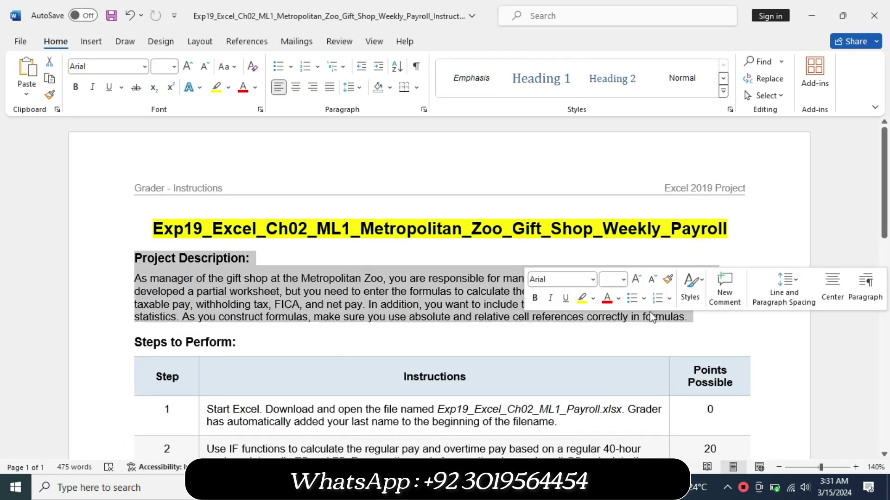
pyautogui.click(582, 298)
pyautogui.click(779, 466)
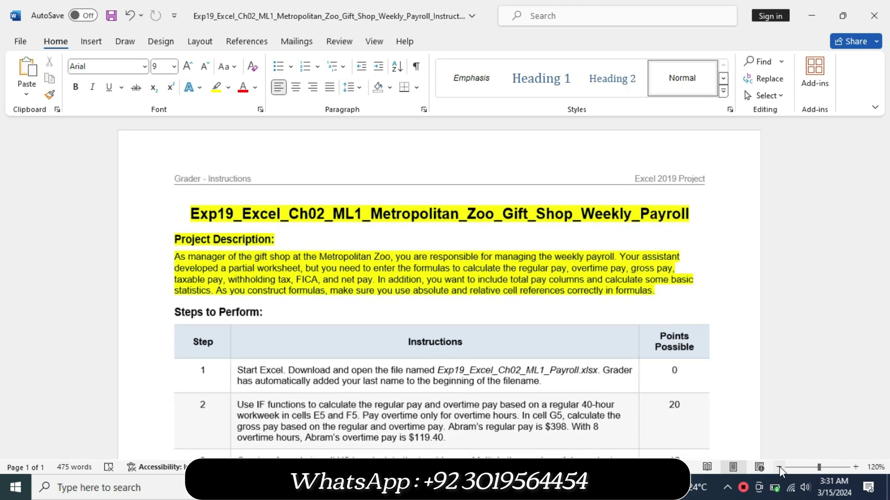
pyautogui.click(779, 467)
pyautogui.click(779, 467)
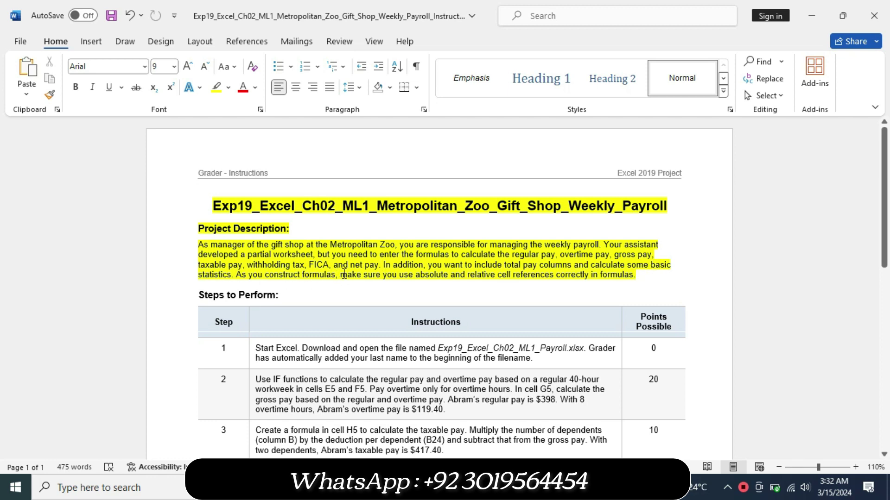
# - Clear the highlight from the title and project description using No Color
pyautogui.moveTo(637, 275)
pyautogui.mouseDown()
pyautogui.moveTo(278, 196)
pyautogui.moveTo(204, 193)
pyautogui.mouseUp()
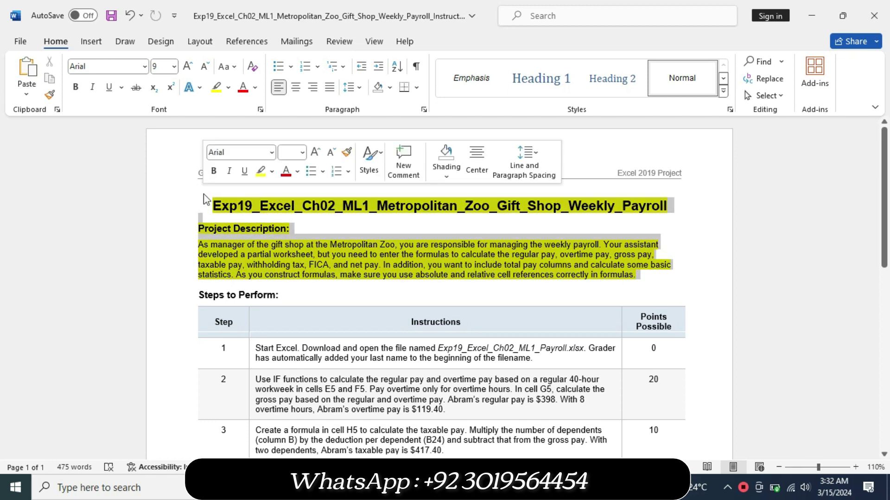
pyautogui.click(228, 87)
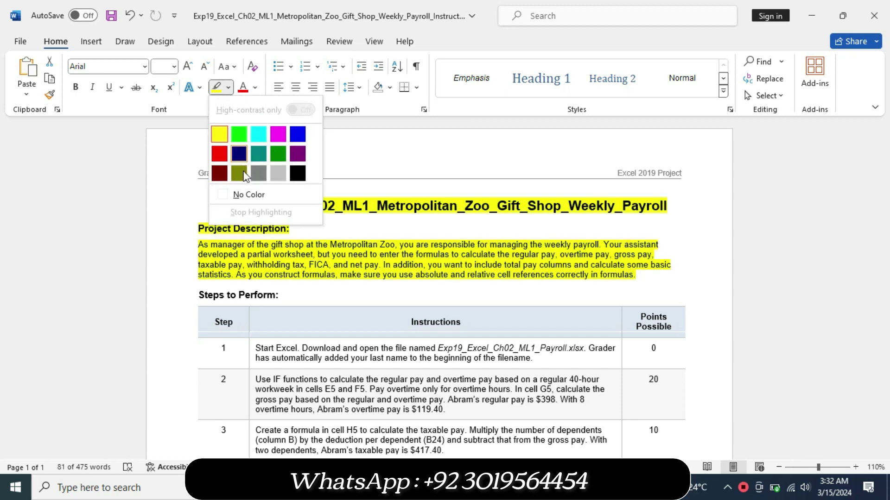
pyautogui.click(241, 195)
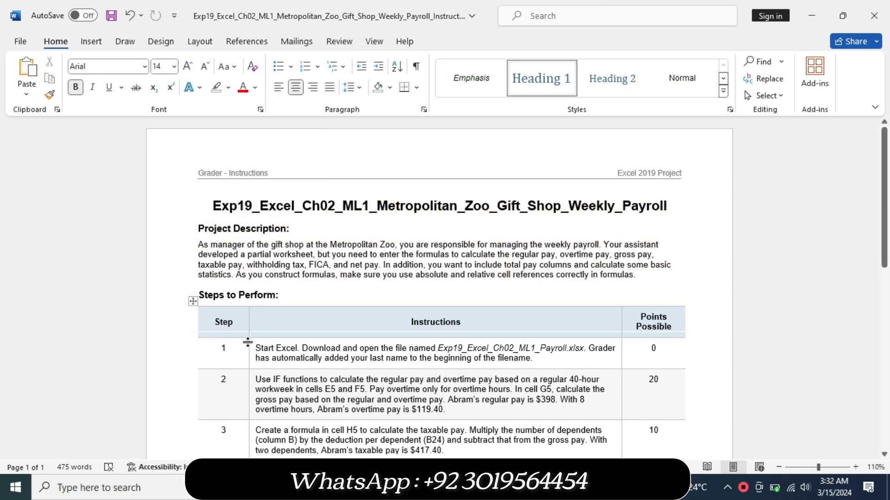
# - Highlight the step 1 instruction in yellow, then return to Excel
pyautogui.click(251, 357)
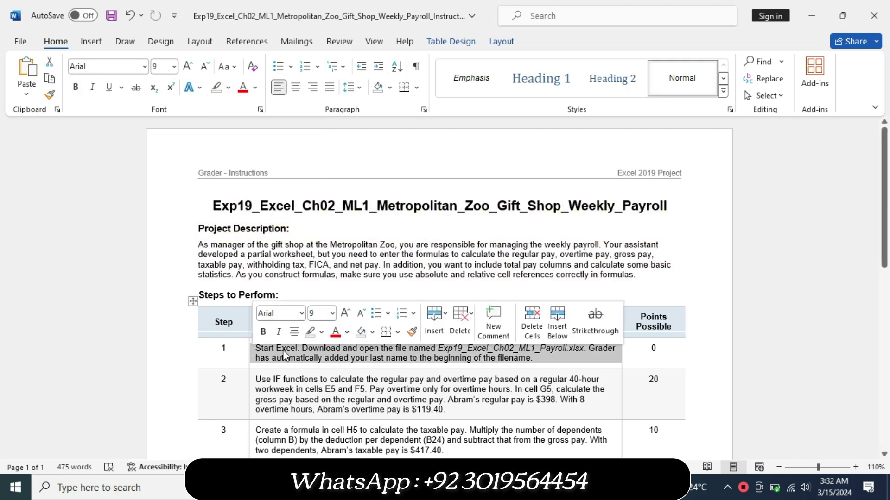
pyautogui.click(321, 332)
pyautogui.click(314, 379)
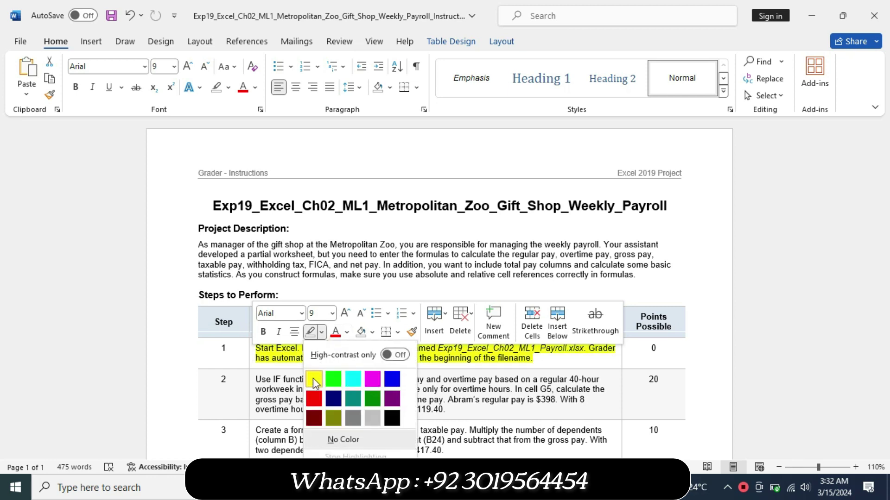
pyautogui.scroll(-3, 3, 269)
pyautogui.scroll(-1, 2, 269)
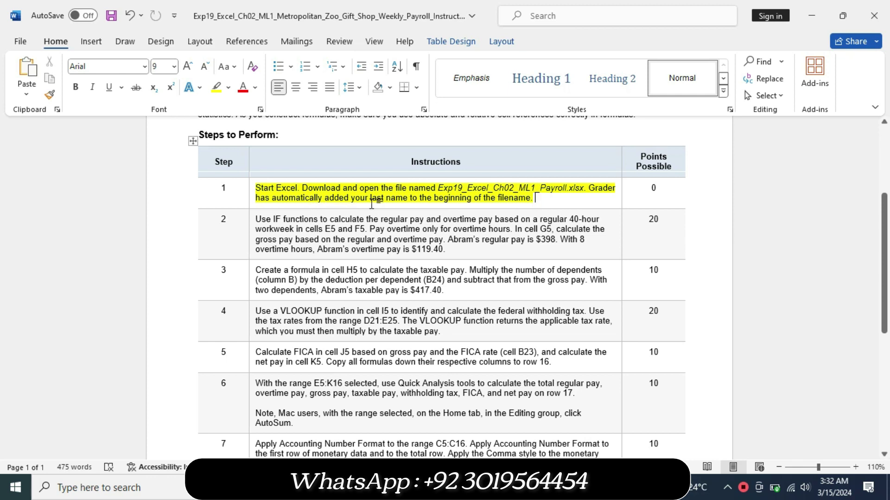
pyautogui.hotkey('alt', 'Tab')
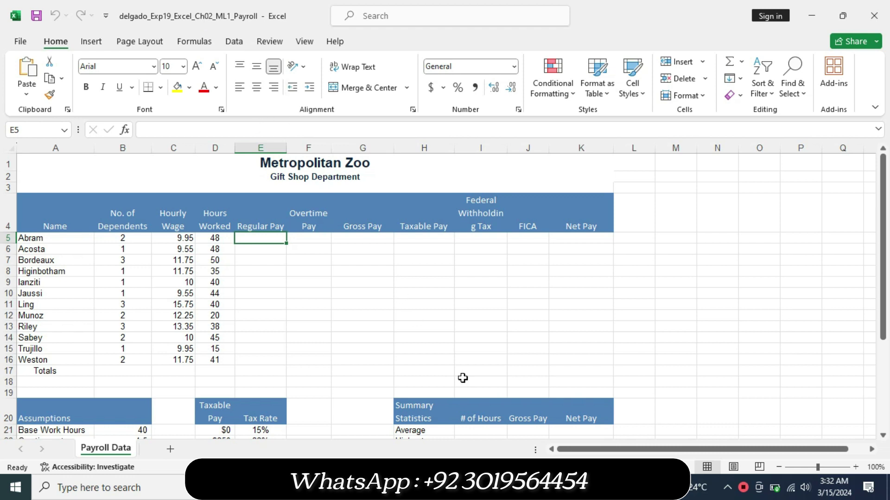
# - Back in Word, remove the yellow highlight from the step 1 instruction
pyautogui.hotkey('alt', 'Tab')
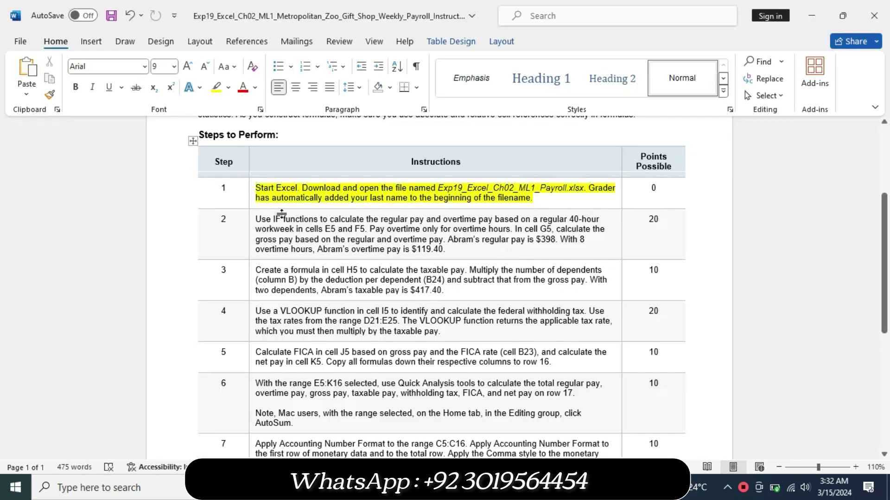
pyautogui.click(254, 204)
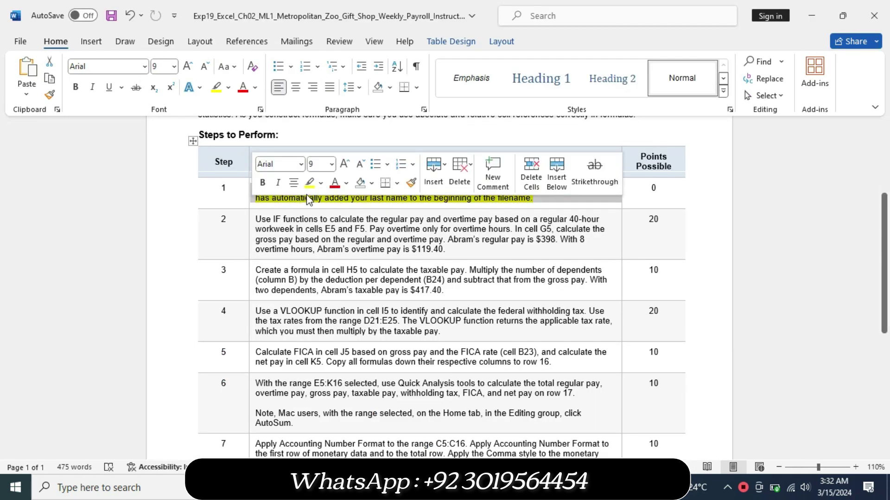
pyautogui.click(321, 183)
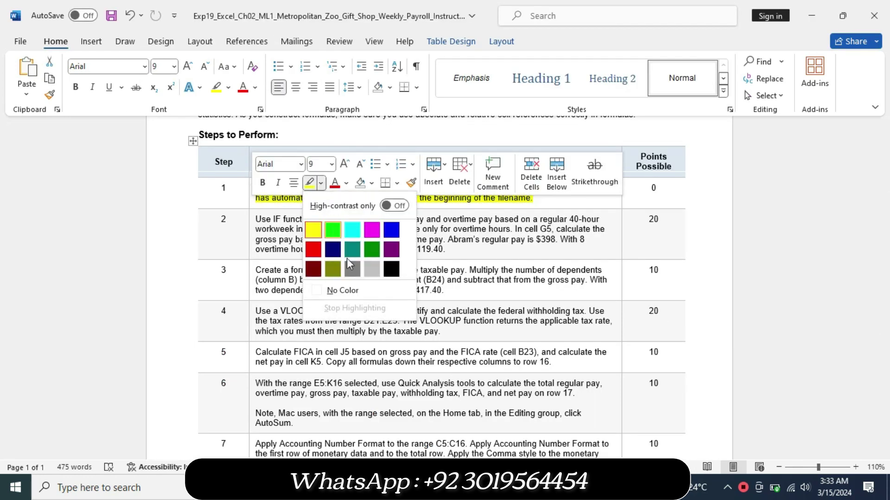
pyautogui.click(354, 292)
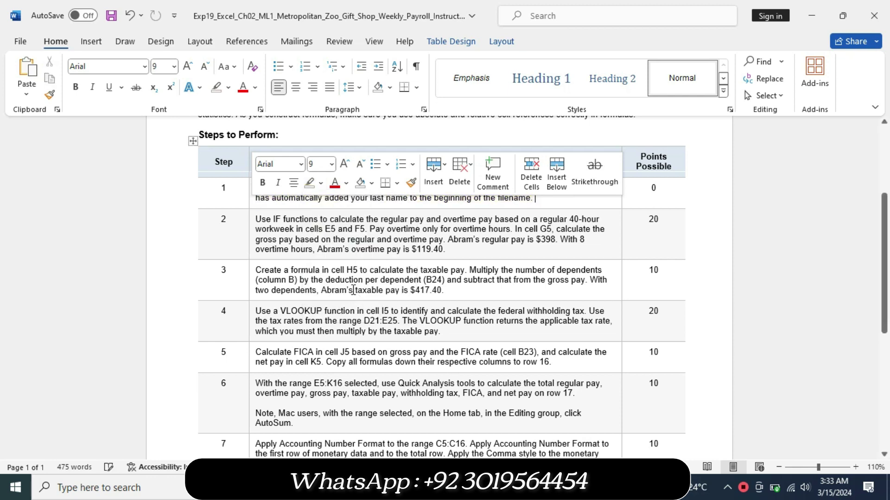
# - Enlarge the step 2 instruction to 14 pt and highlight it yellow
pyautogui.click(249, 255)
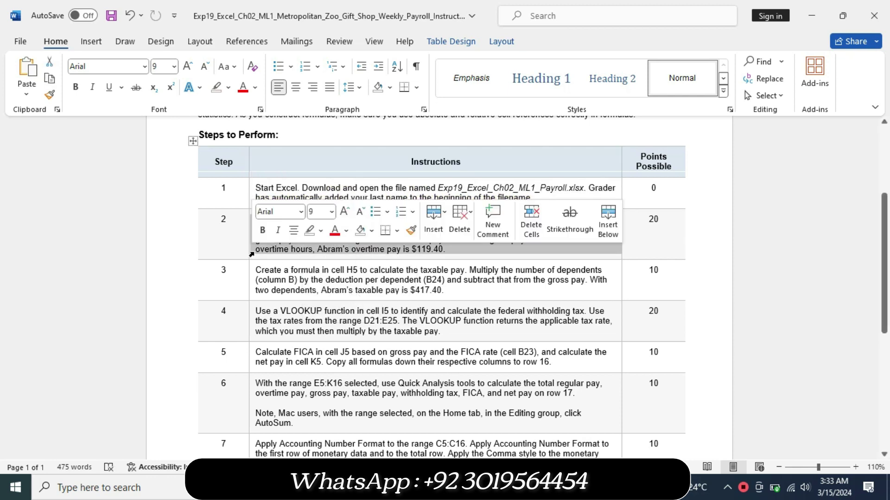
pyautogui.click(332, 212)
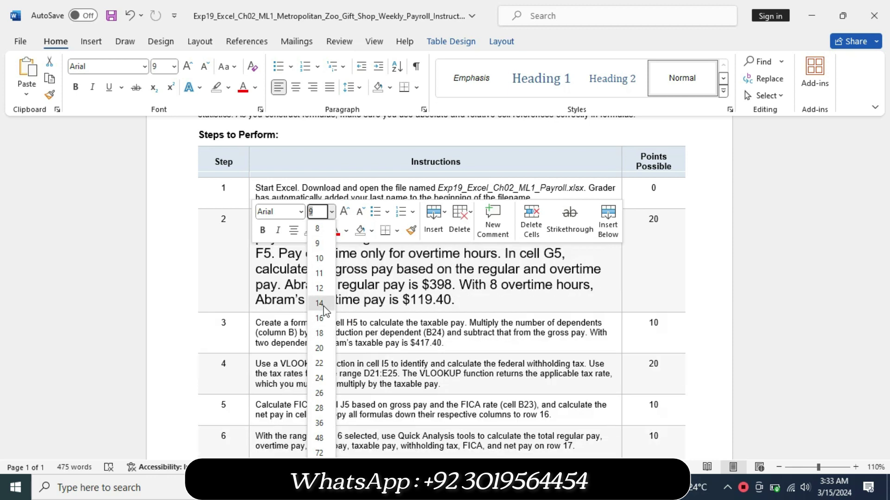
pyautogui.click(319, 304)
pyautogui.click(321, 230)
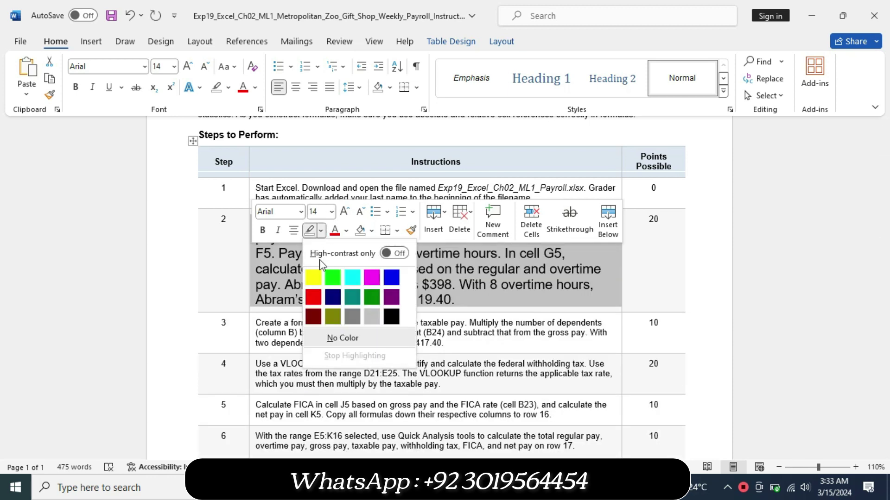
pyautogui.click(314, 278)
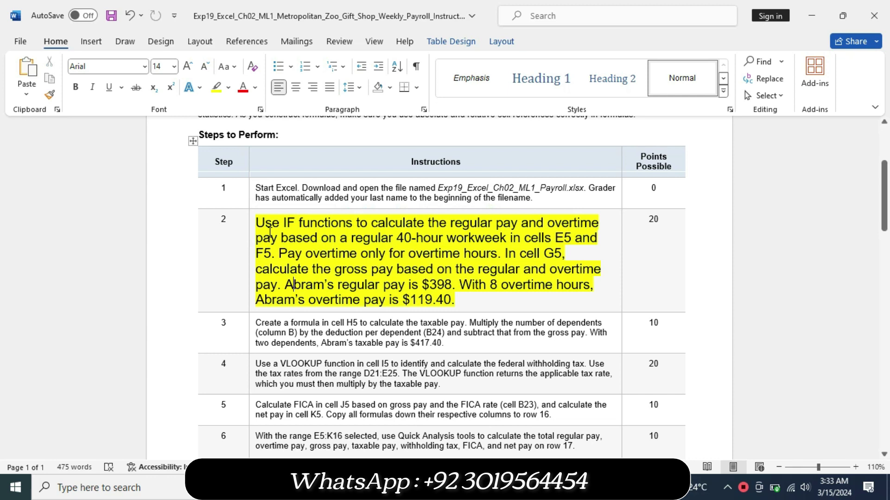
# - Recolour the IF-function opening of step 2 with turquoise highlight
pyautogui.moveTo(262, 221)
pyautogui.mouseDown()
pyautogui.moveTo(462, 232)
pyautogui.moveTo(496, 255)
pyautogui.mouseUp()
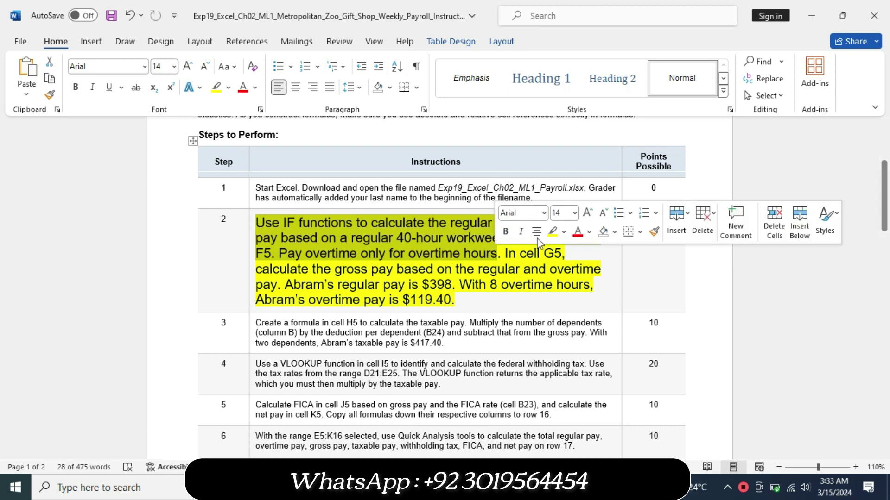
pyautogui.click(564, 234)
pyautogui.click(588, 278)
pyautogui.click(384, 254)
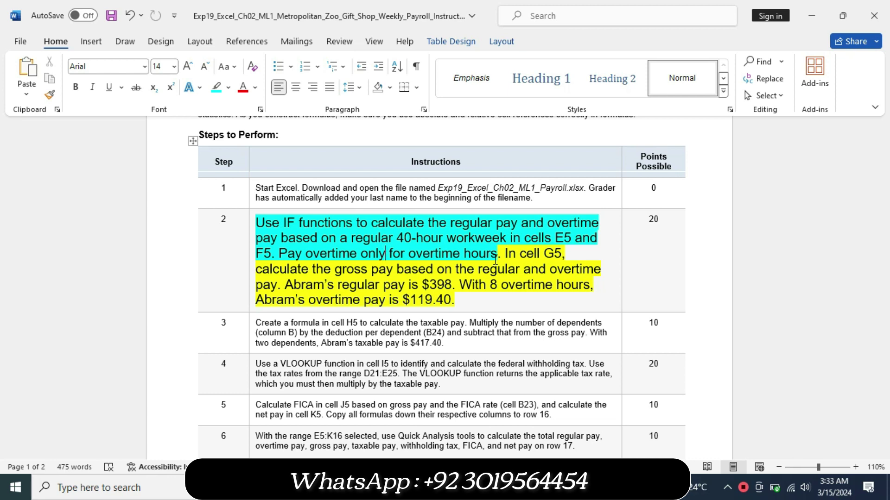
# - In E5, begin the formula =IF(D5<=$B$21, before checking the instructions
pyautogui.hotkey('alt', 'Tab')
pyautogui.write('=')
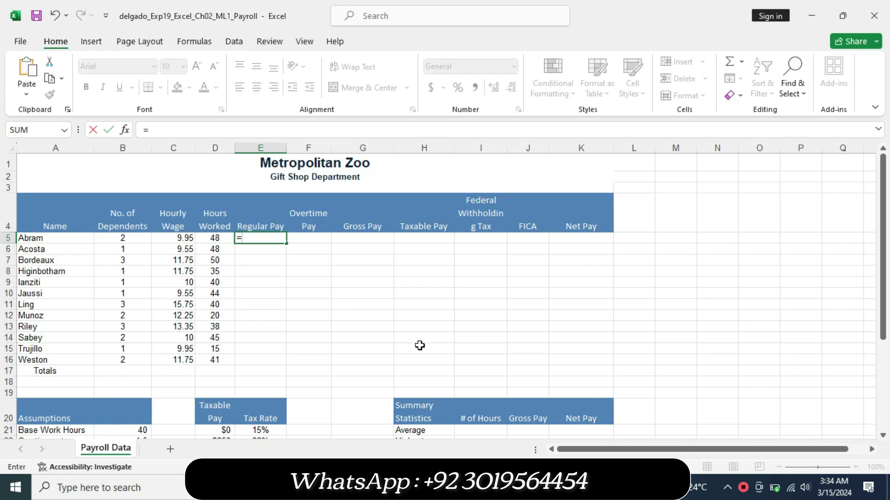
pyautogui.write('if')
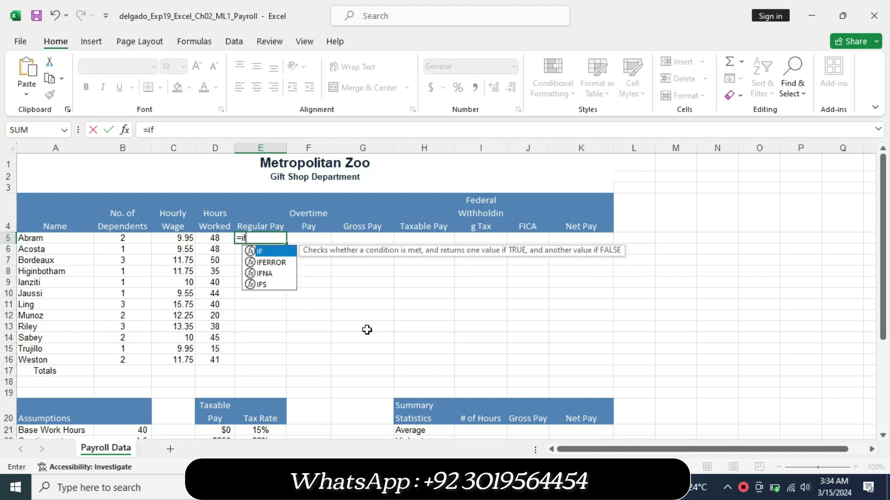
pyautogui.doubleClick(281, 254)
pyautogui.doubleClick(281, 260)
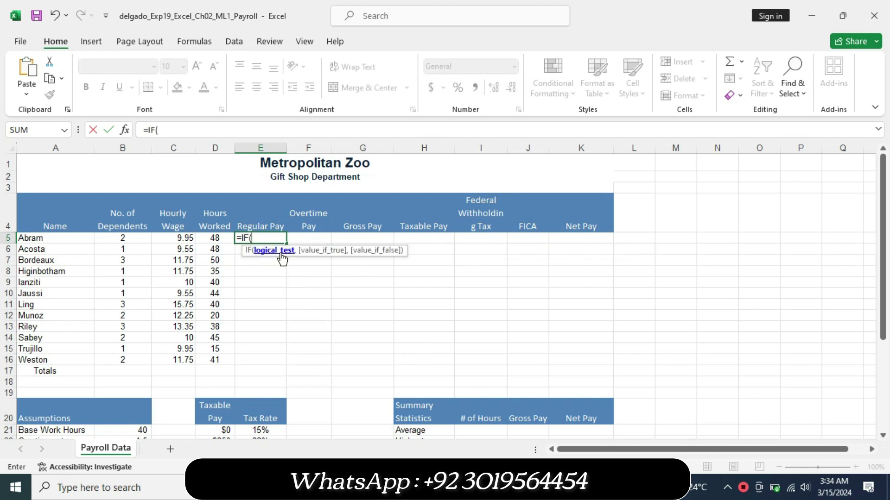
pyautogui.click(217, 238)
pyautogui.write('<=')
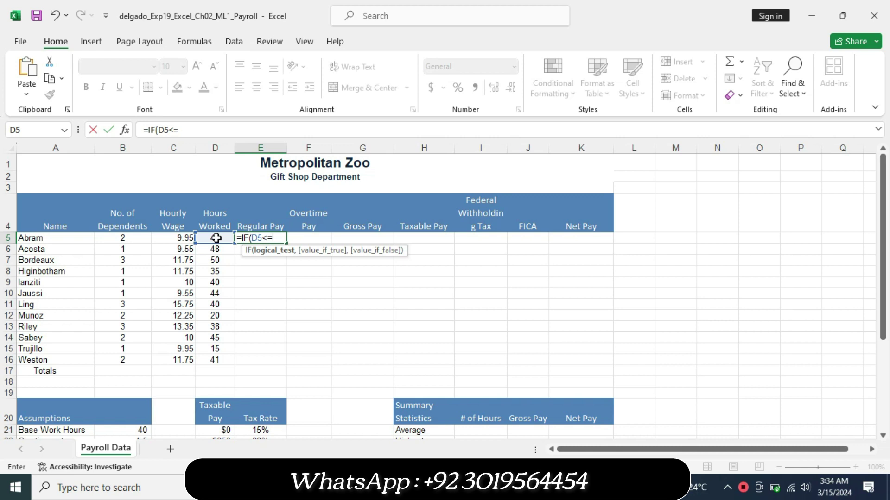
pyautogui.click(125, 430)
pyautogui.press('F4')
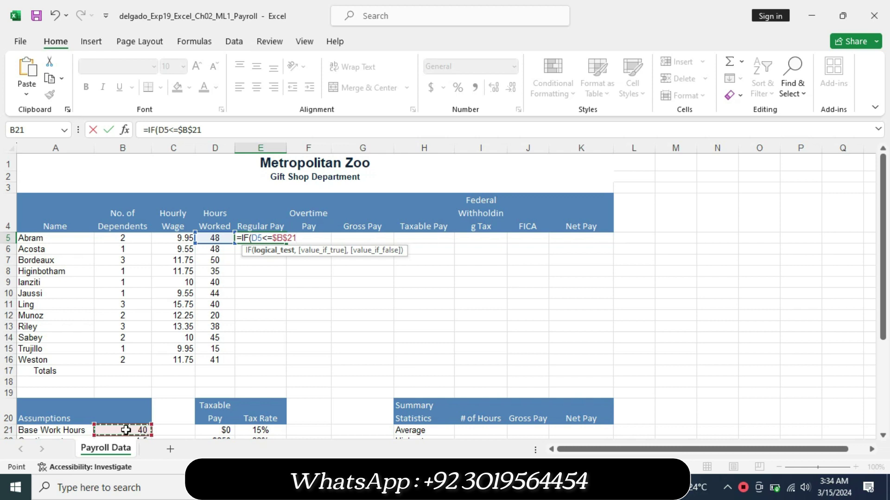
pyautogui.write(',')
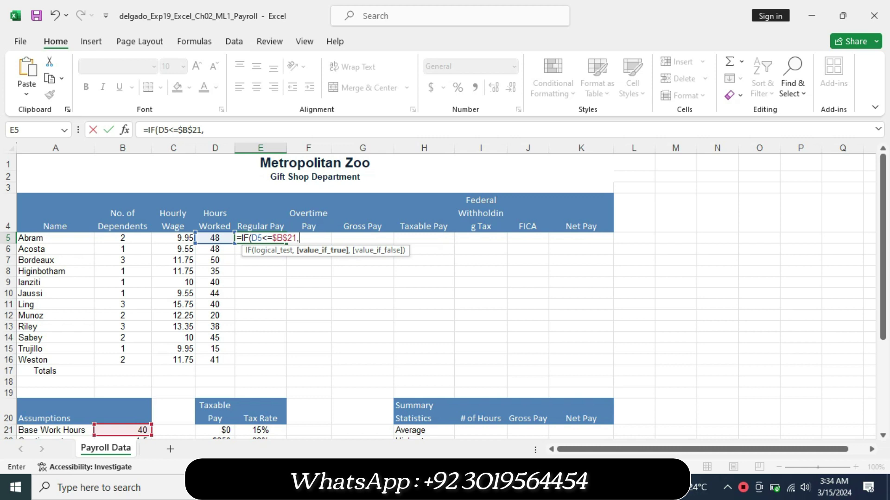
pyautogui.hotkey('alt', 'Tab')
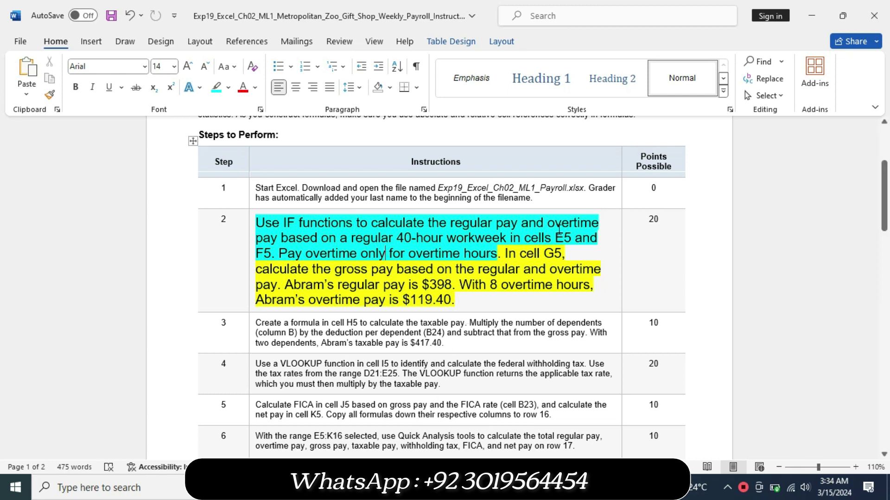
# - Finish E5 as =IF(D5<=$B$21,D5,$B$21)*C5, giving Abram regular pay of 398
pyautogui.hotkey('alt', 'Tab')
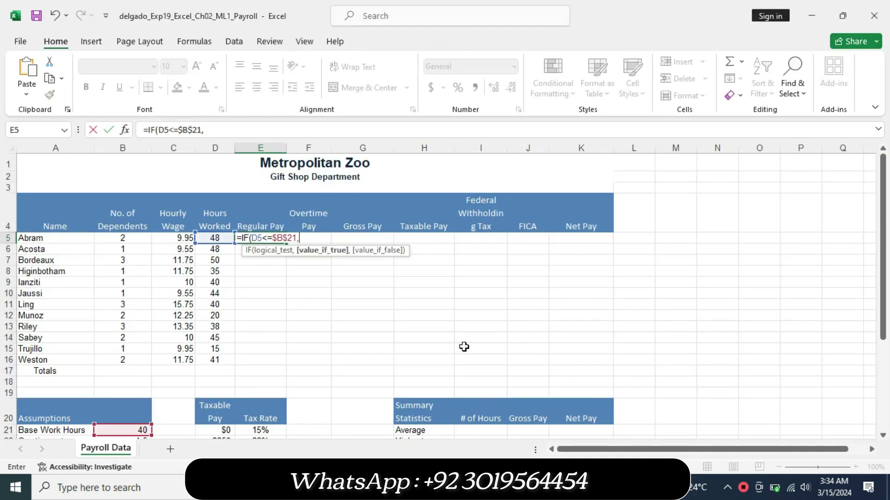
pyautogui.write('D5')
pyautogui.write(',')
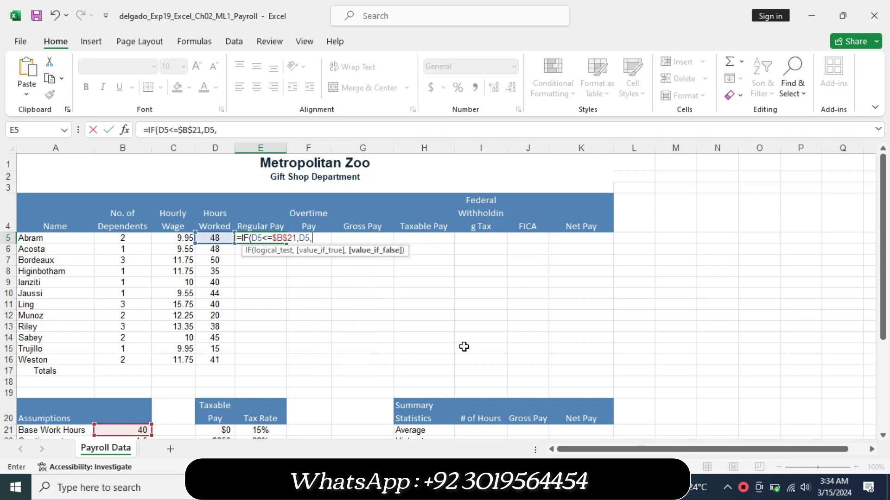
pyautogui.write('B21')
pyautogui.press('F4')
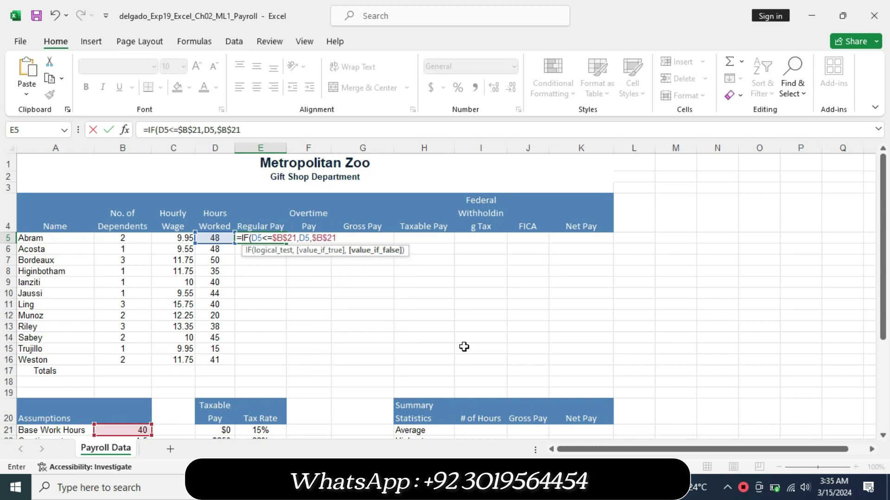
pyautogui.write(')')
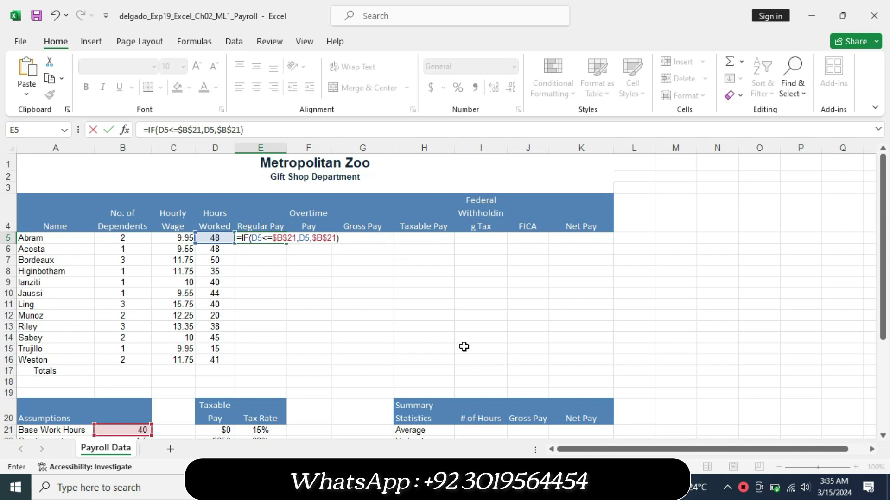
pyautogui.write('*')
pyautogui.click(186, 239)
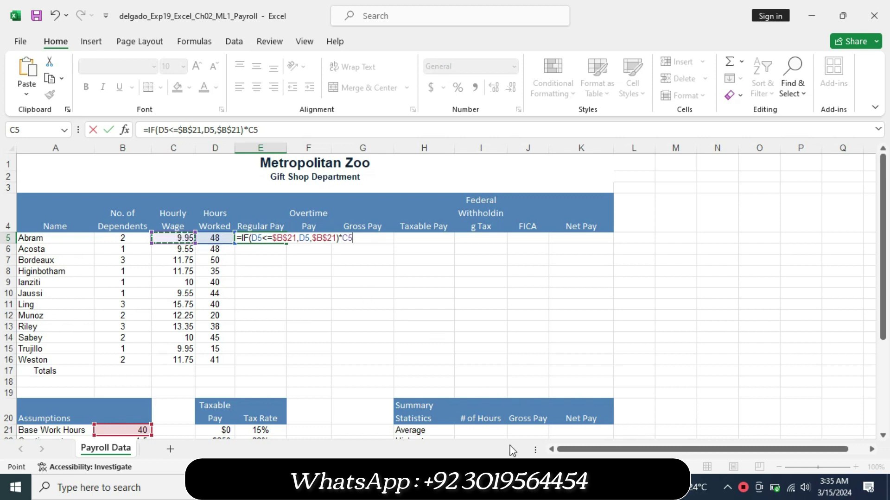
pyautogui.hotkey('alt', 'Tab')
pyautogui.press('Return')
pyautogui.click(277, 238)
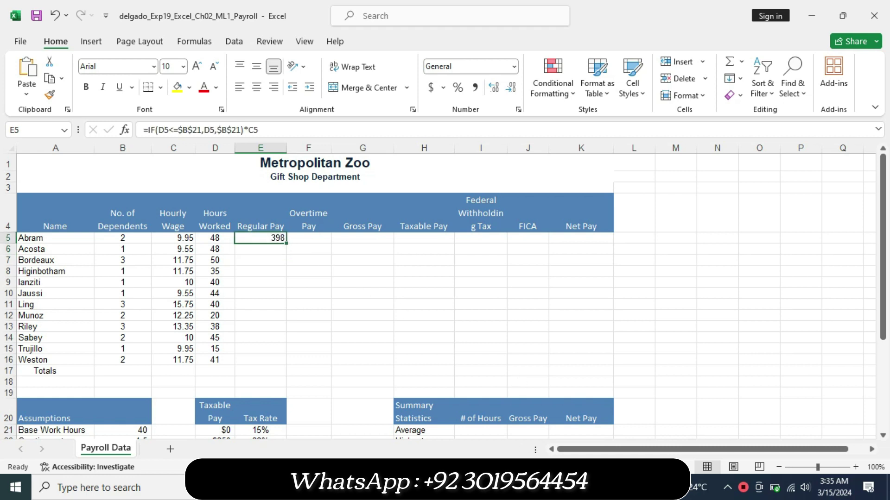
pyautogui.hotkey('alt', 'Tab')
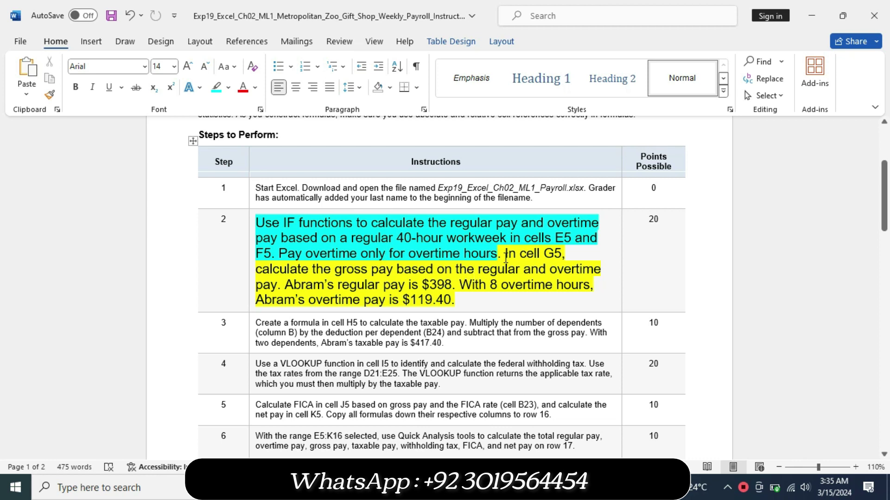
# - Highlight step 2's gross pay sentence about cell G5 in cyan
pyautogui.moveTo(506, 256); pyautogui.dragTo(538, 290)
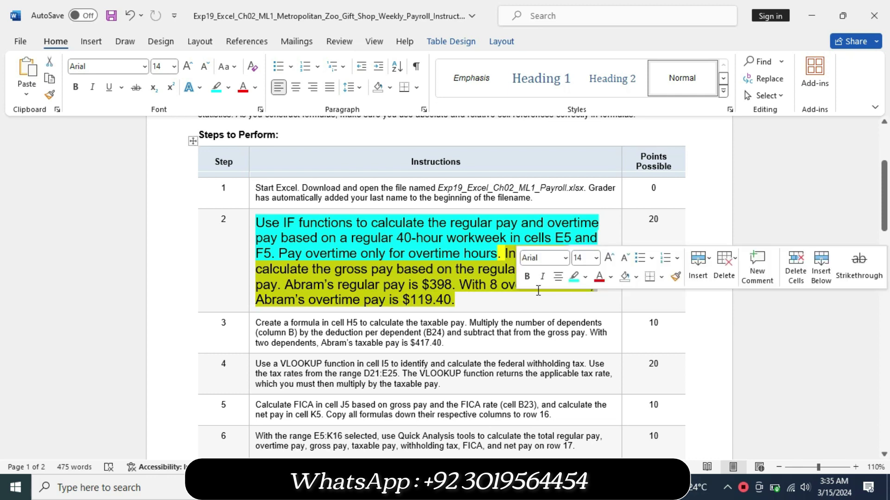
pyautogui.click(574, 277)
pyautogui.click(505, 255)
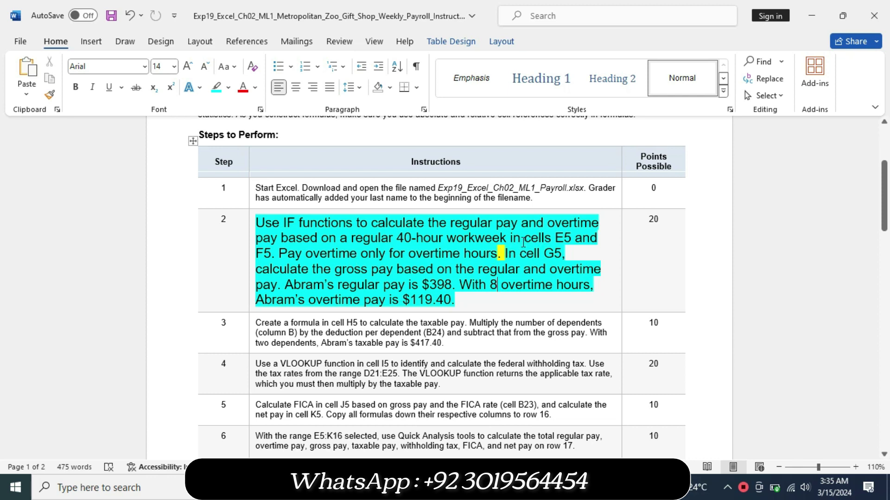
# - Select the E5 and F5 references in step 2, then return to Excel
pyautogui.moveTo(510, 238); pyautogui.dragTo(573, 239)
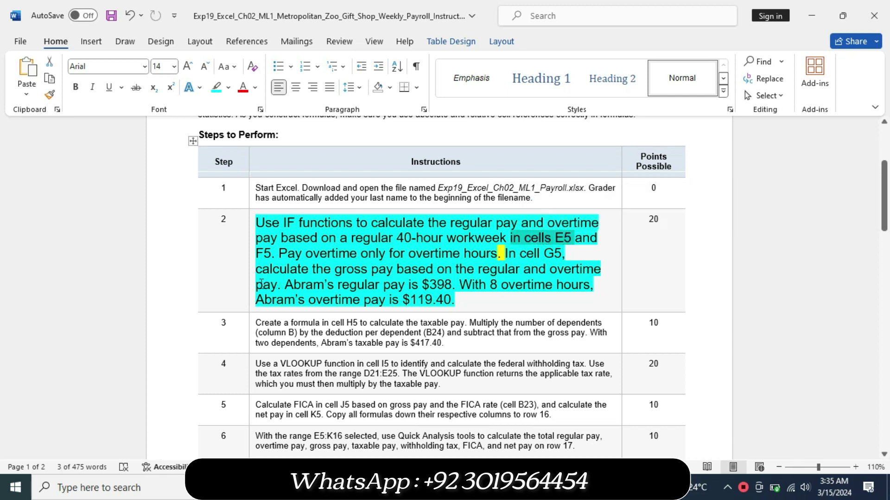
pyautogui.moveTo(255, 253); pyautogui.dragTo(277, 252)
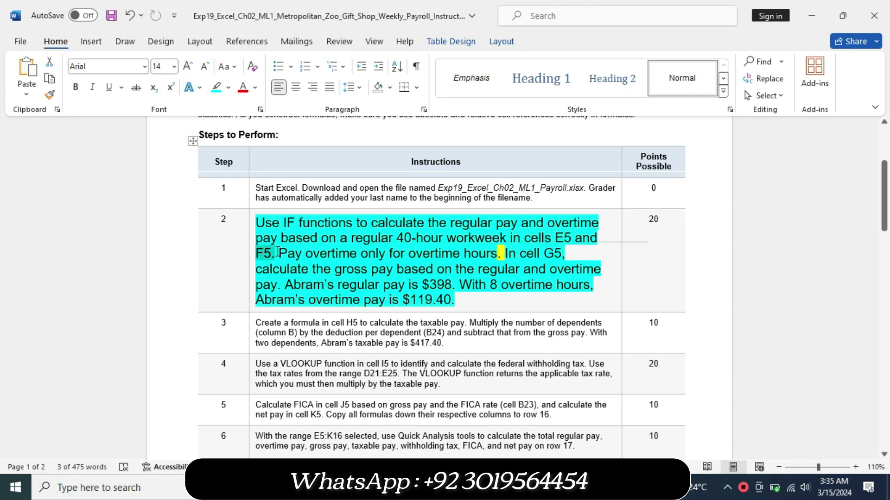
pyautogui.rightClick(278, 251)
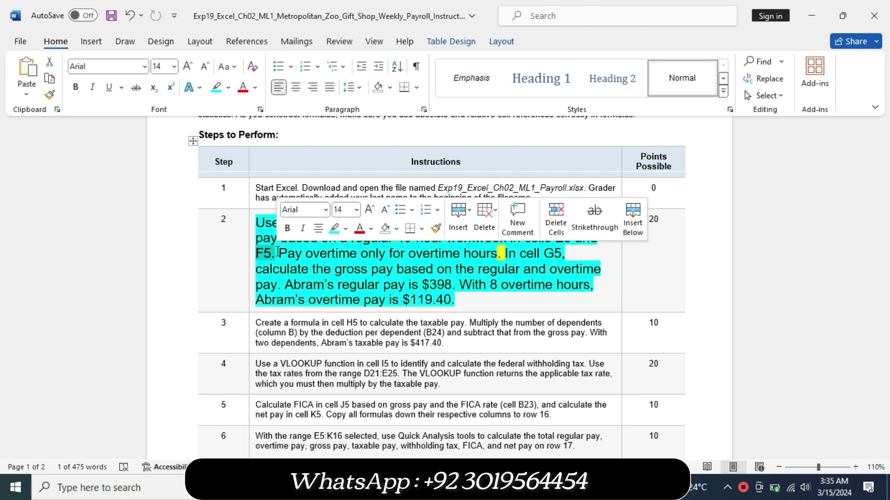
pyautogui.press('Escape')
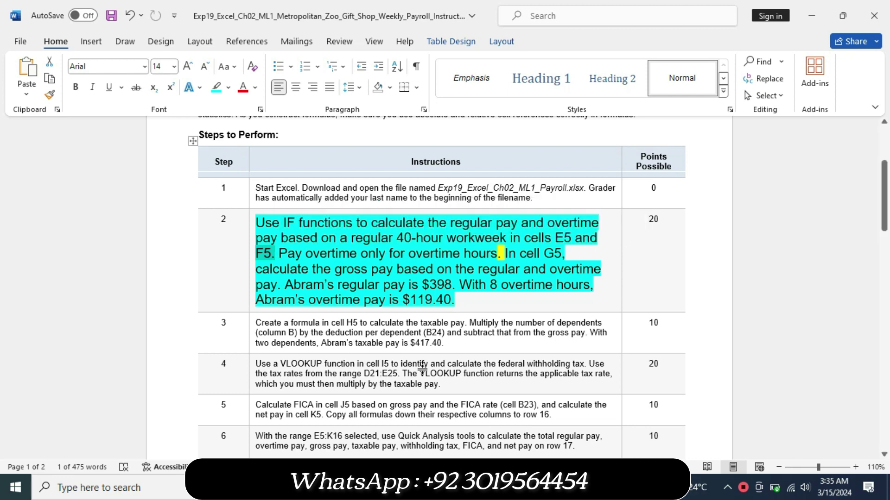
pyautogui.hotkey('alt', 'Tab')
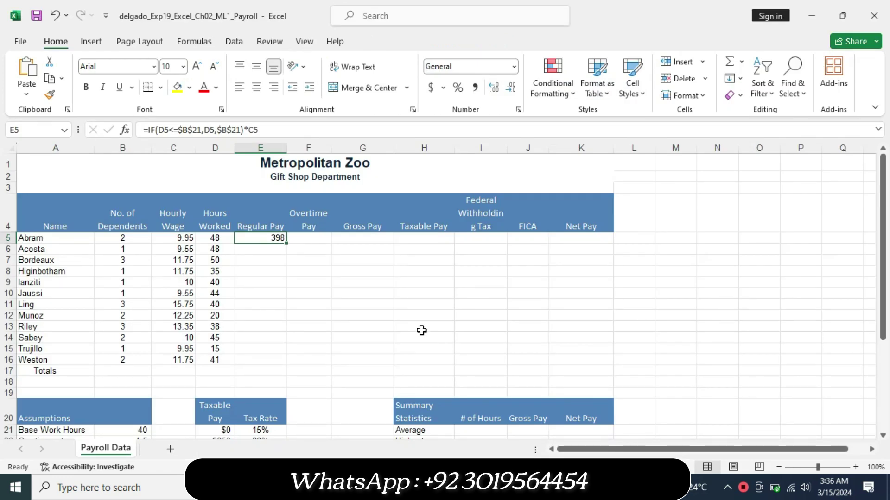
# - Copy E5's regular pay formula down through E16 for all twelve employees
pyautogui.click(303, 239)
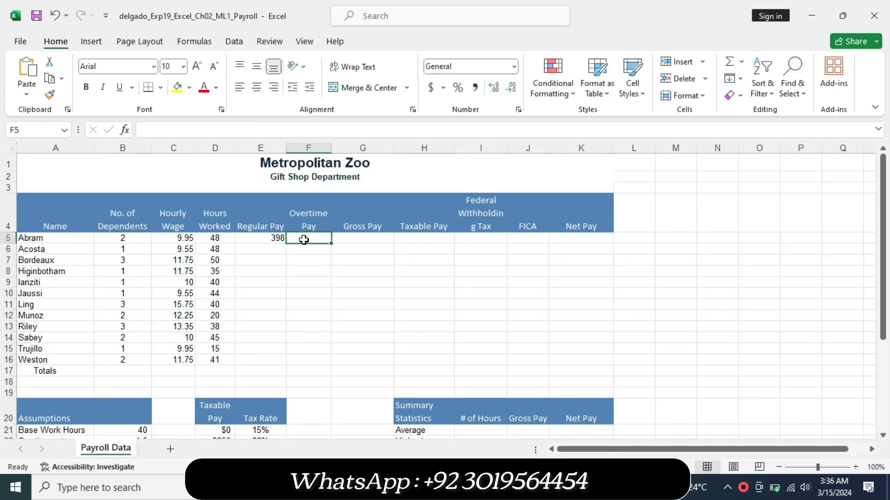
pyautogui.hotkey('alt', 'Tab')
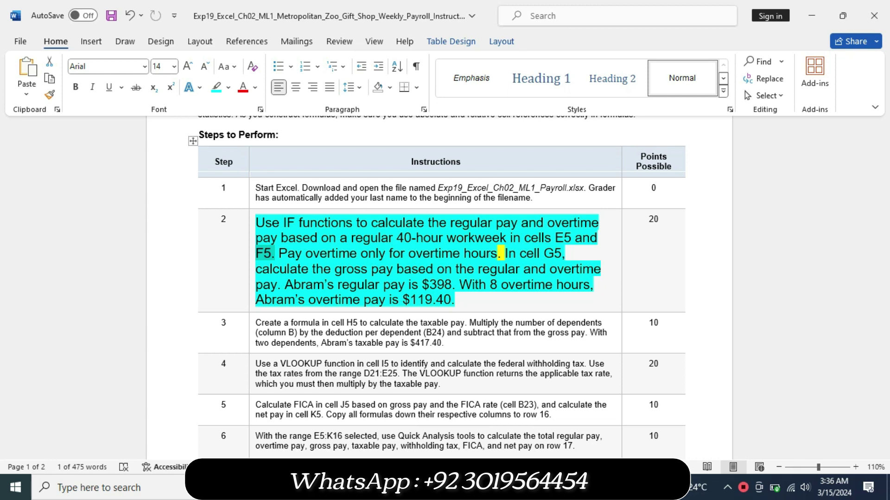
pyautogui.hotkey('alt', 'Tab')
pyautogui.click(271, 238)
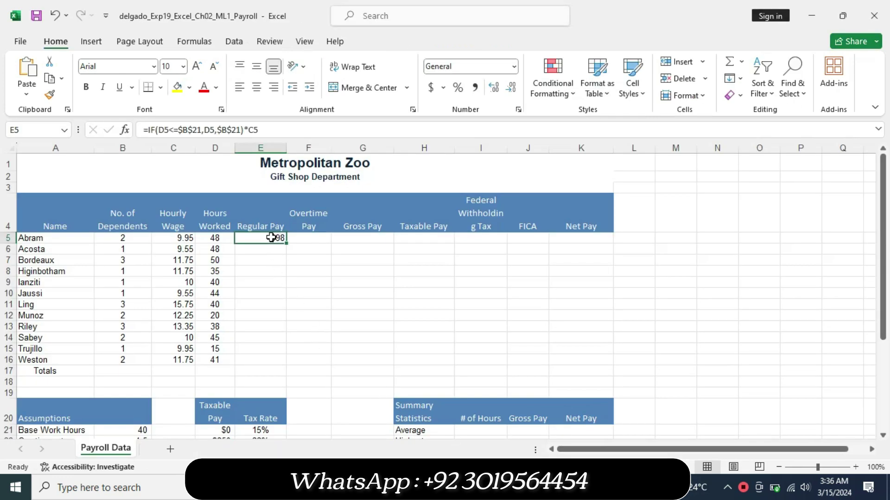
pyautogui.moveTo(286, 243)
pyautogui.mouseDown()
pyautogui.moveTo(275, 372)
pyautogui.moveTo(274, 362)
pyautogui.mouseUp()
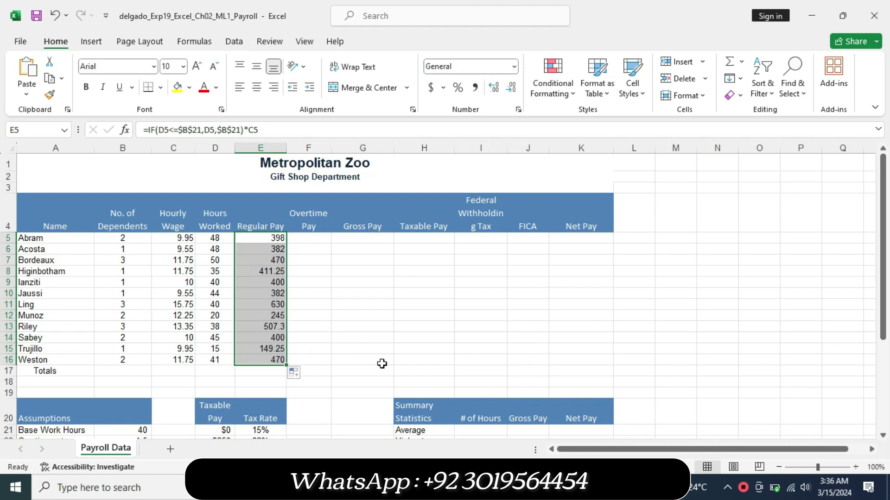
pyautogui.hotkey('alt', 'Tab')
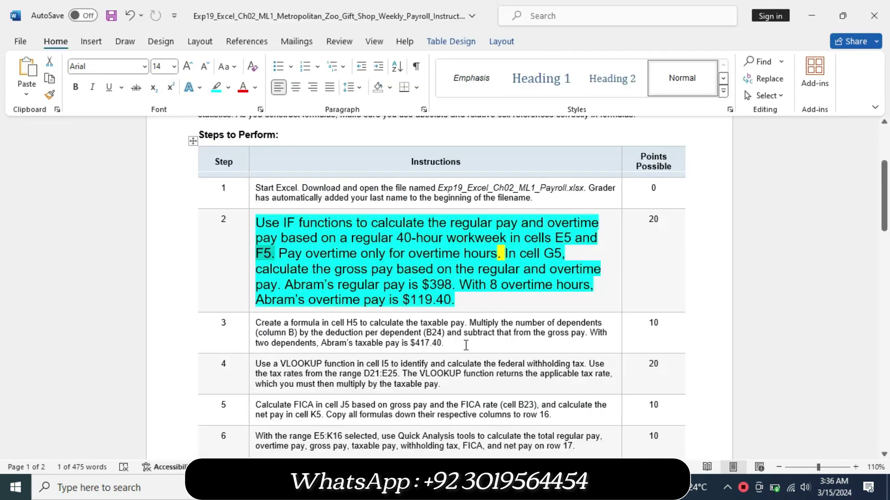
# - Deselect the instruction text, return to Excel, and select Abram's overtime cell F5
pyautogui.click(333, 251)
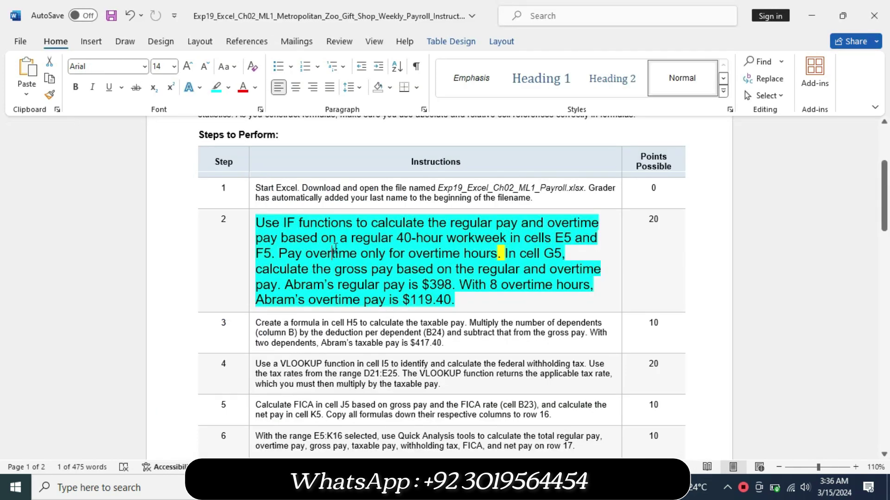
pyautogui.hotkey('alt', 'Tab')
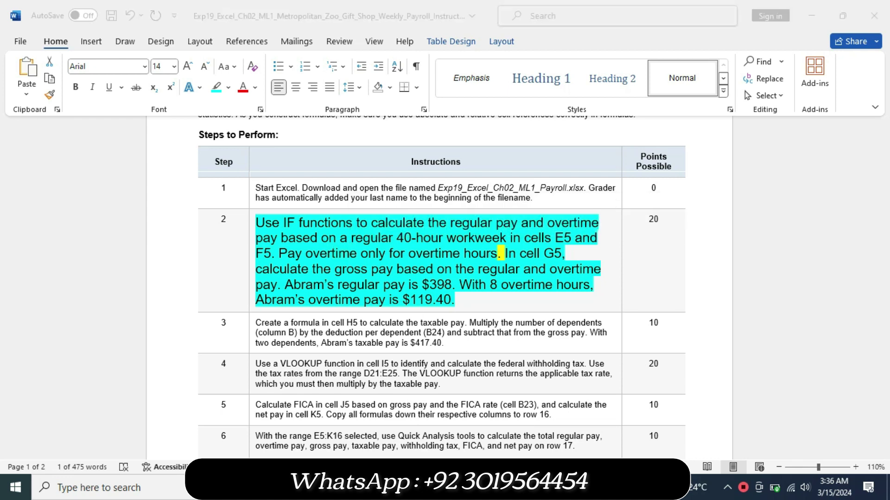
pyautogui.click(318, 238)
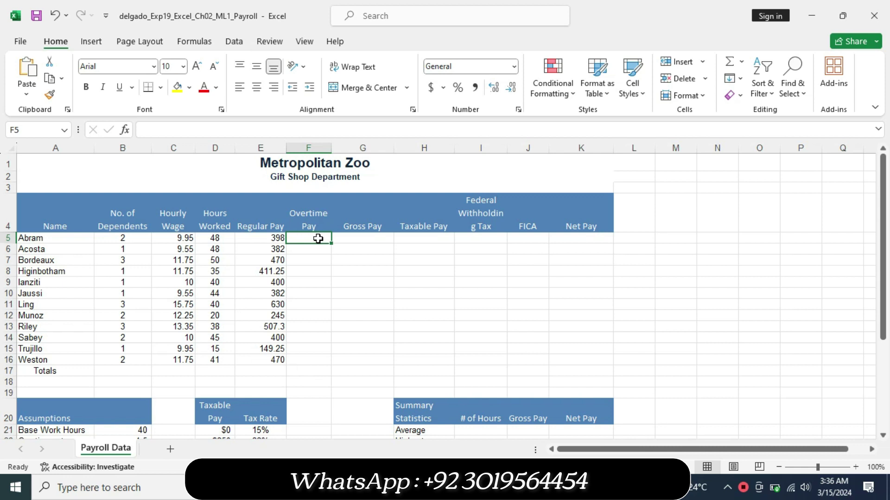
# - Start Abram's overtime formula in F5 as =IF(D5>$B$21,(D5-$B$21) with absolute base-hours references
pyautogui.write('=if')
pyautogui.doubleClick(320, 253)
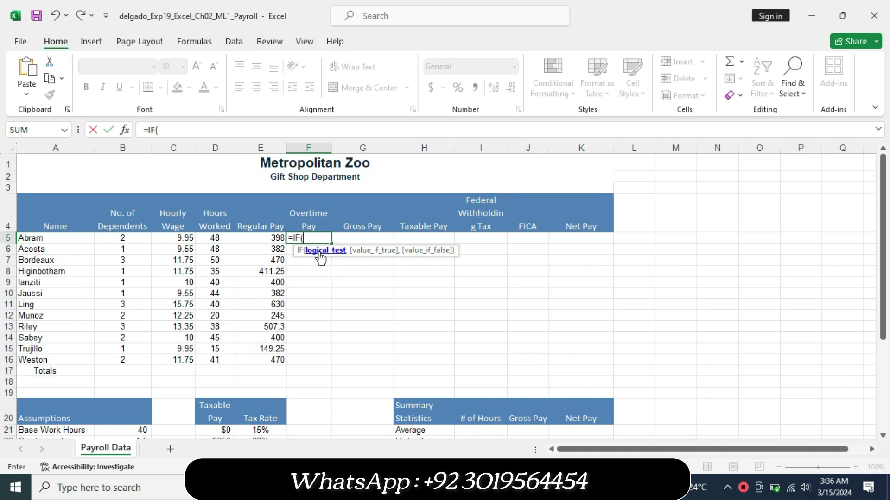
pyautogui.write('D5')
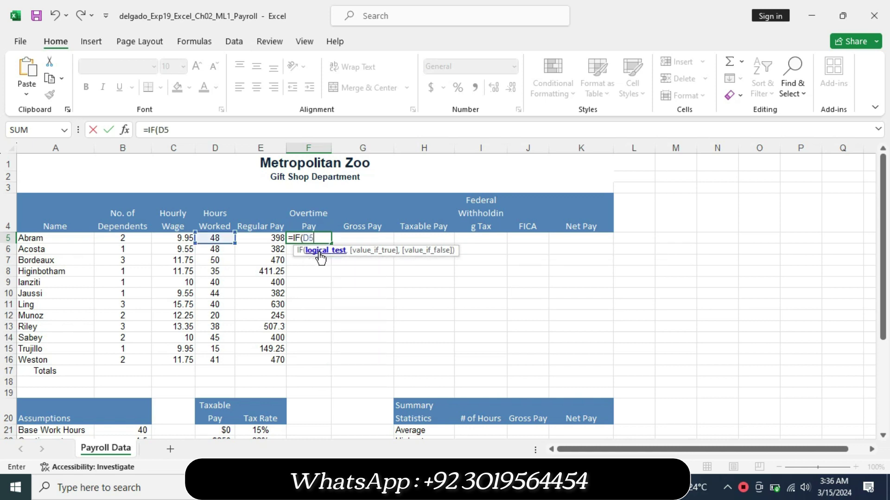
pyautogui.write('>$')
pyautogui.write('B$21')
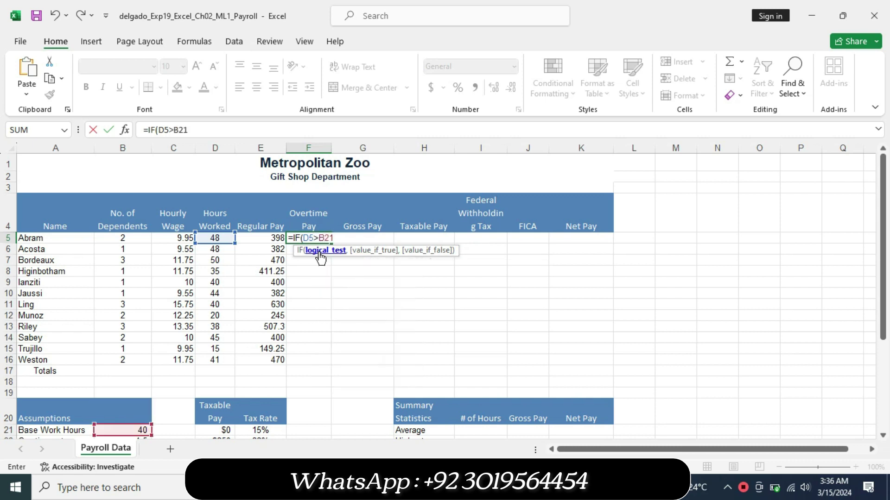
pyautogui.press('F4')
pyautogui.write(',')
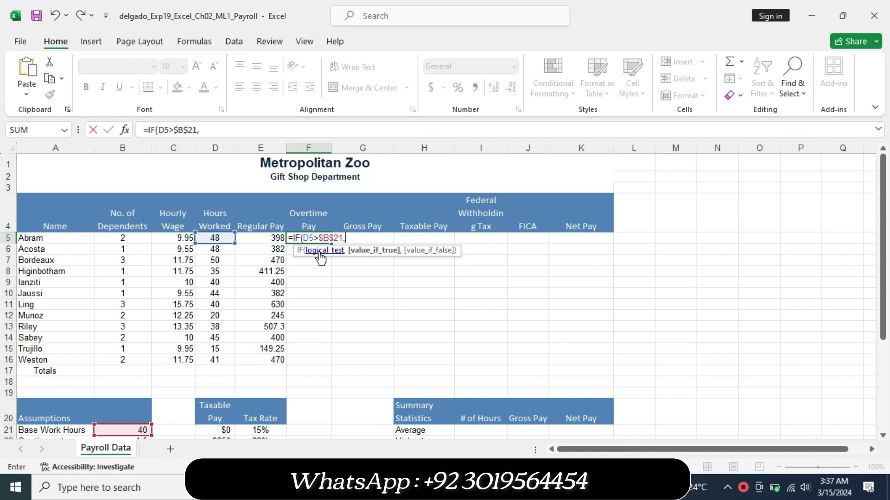
pyautogui.write('(')
pyautogui.write('D5')
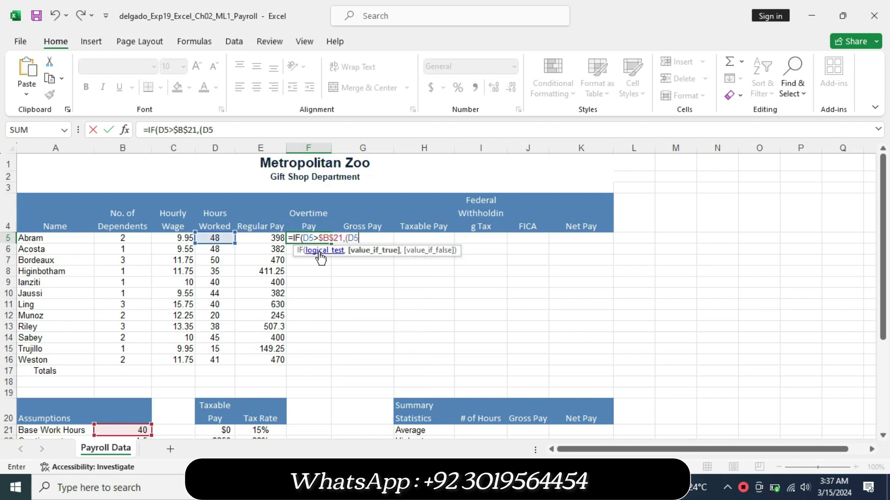
pyautogui.write('-')
pyautogui.write('B21')
pyautogui.press('F4')
pyautogui.write(')')
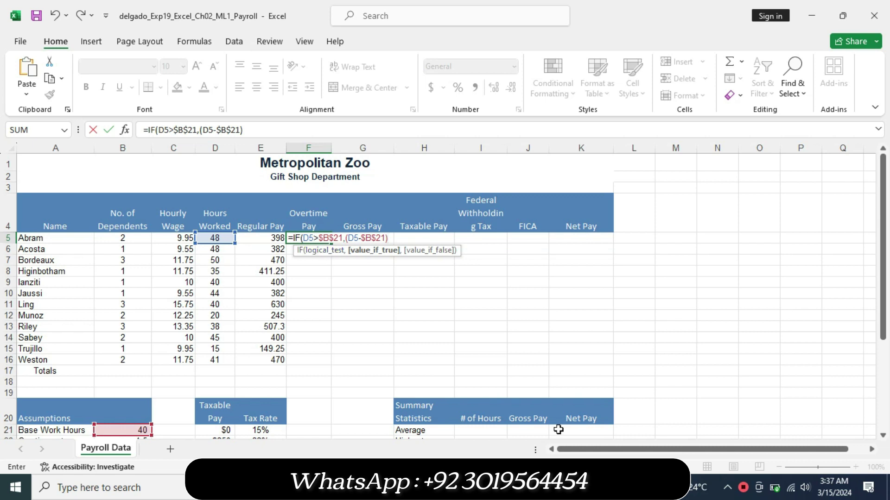
# - Finish the formula with *C5*$B$22,0) so F5 shows 119.4 overtime pay
pyautogui.hotkey('alt', 'Tab')
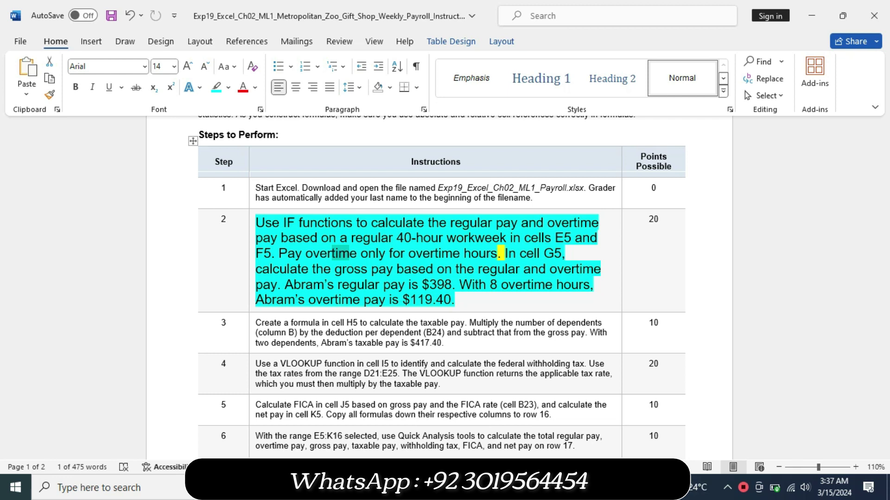
pyautogui.click(537, 377)
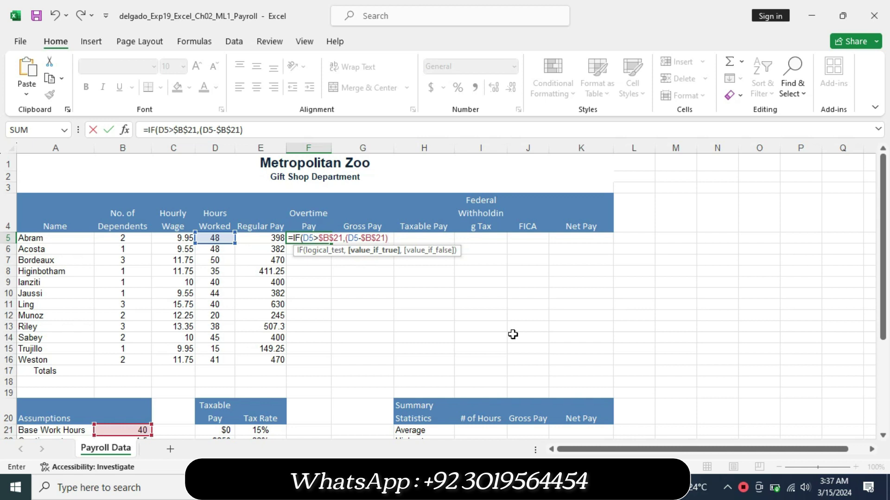
pyautogui.write('*C5')
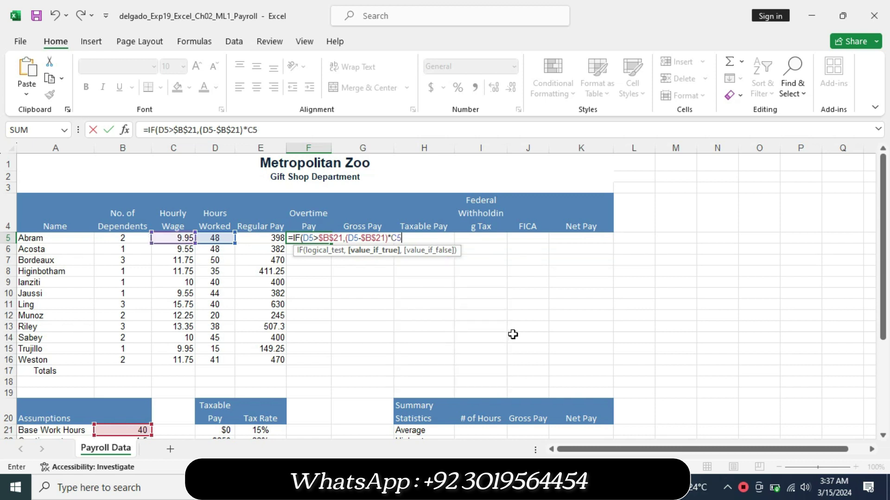
pyautogui.write('*')
pyautogui.write('B')
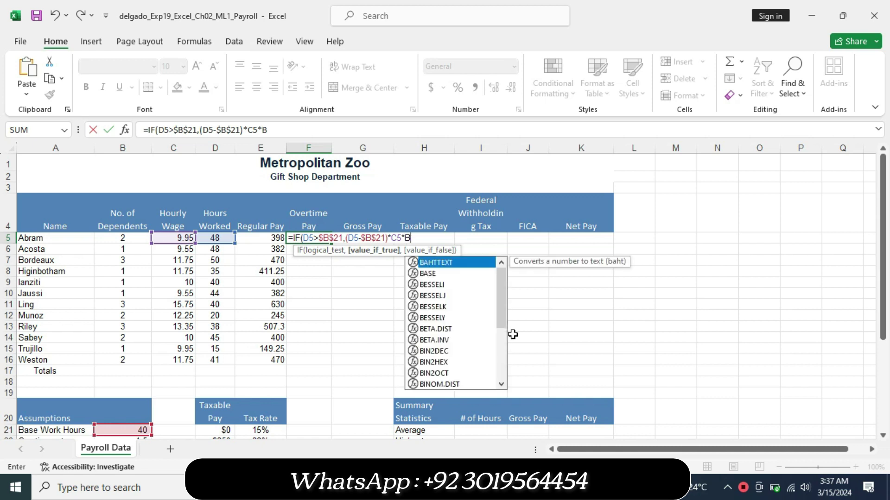
pyautogui.write('22')
pyautogui.press('F4')
pyautogui.write(',0')
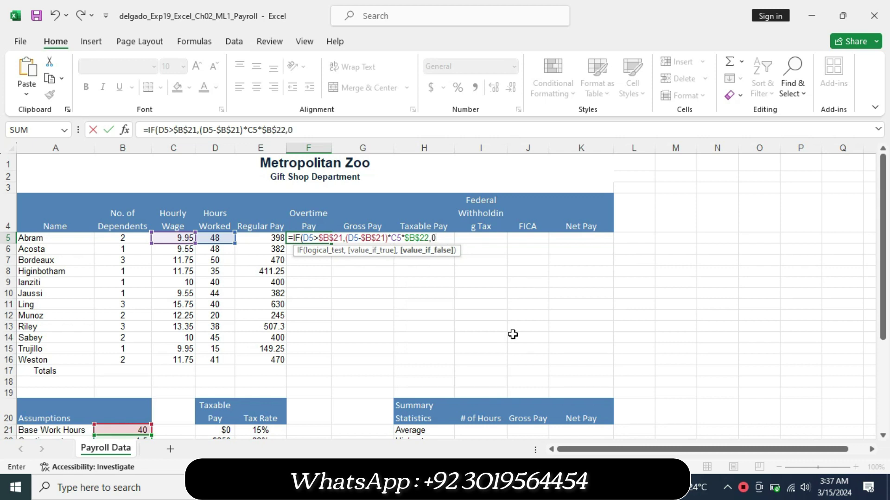
pyautogui.write(')')
pyautogui.press('Return')
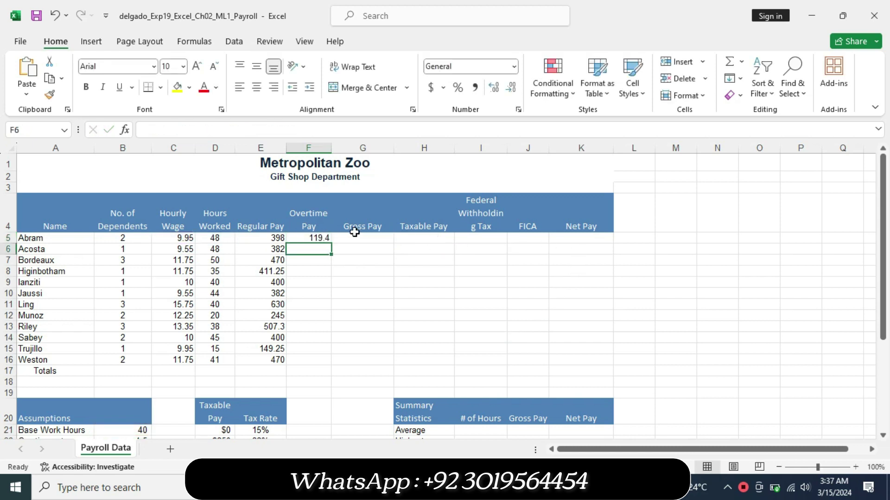
# - Copy the F5 overtime formula down to F16, giving values such as 114.6, 176.25 and 17.625
pyautogui.click(324, 238)
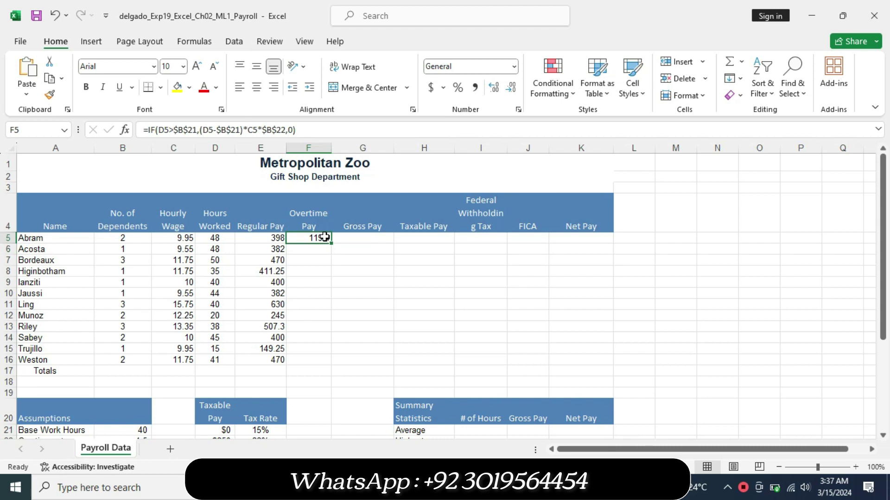
pyautogui.hotkey('alt', 'Tab')
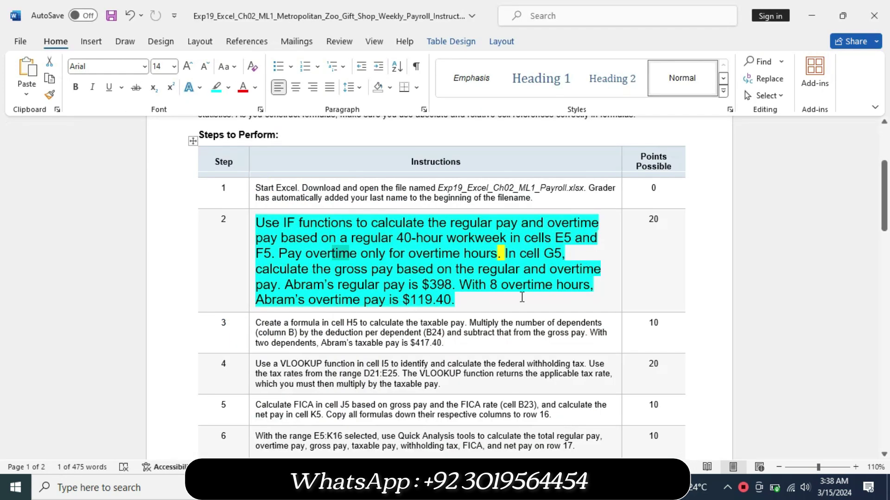
pyautogui.moveTo(505, 254); pyautogui.dragTo(551, 258)
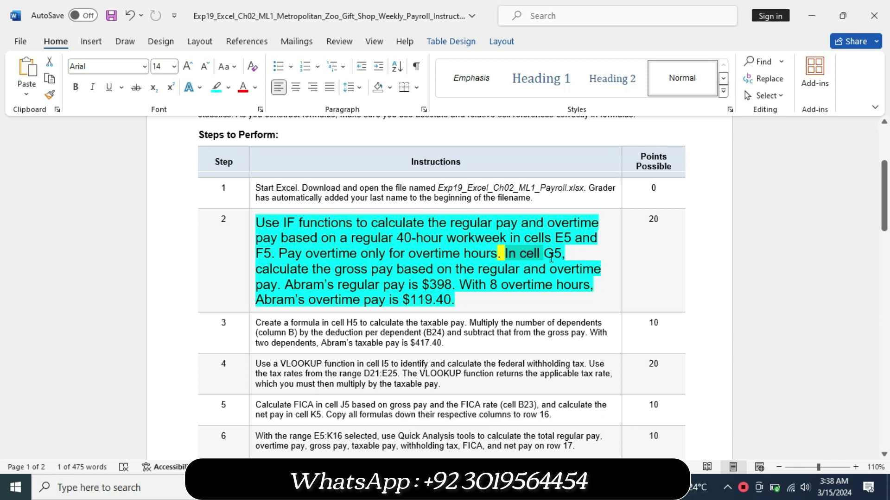
pyautogui.hotkey('alt', 'Tab')
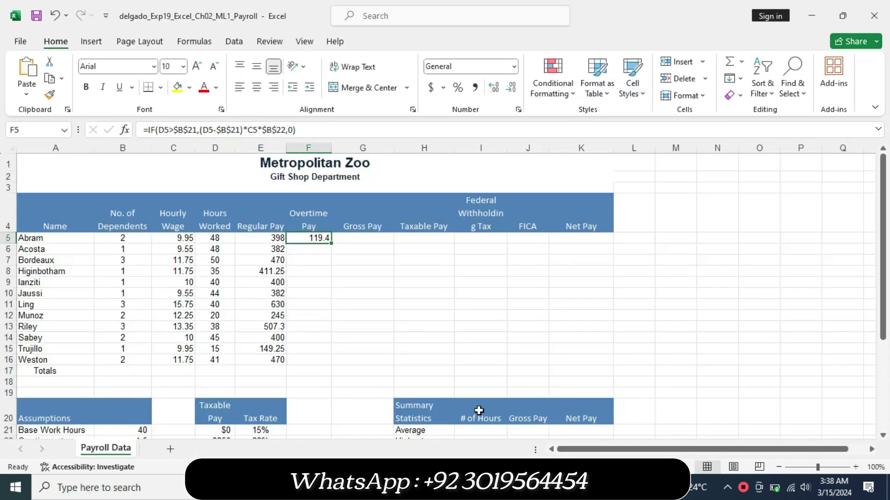
pyautogui.moveTo(332, 243); pyautogui.dragTo(329, 367)
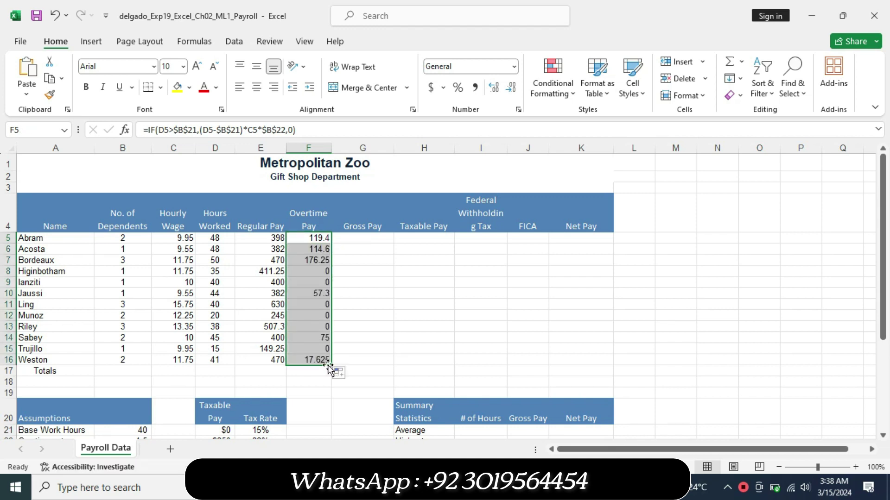
pyautogui.click(353, 236)
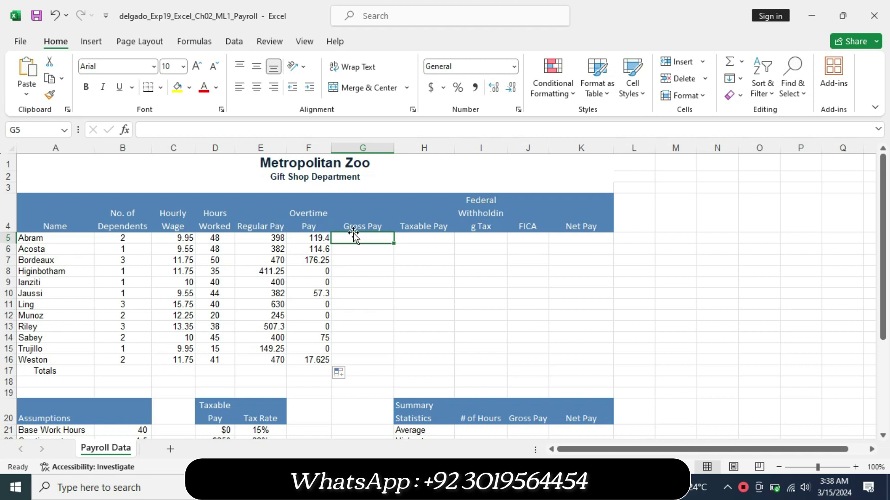
# - Switch to the Word instructions to read step 2's gross pay sentence for cell G5
pyautogui.hotkey('alt', 'Tab')
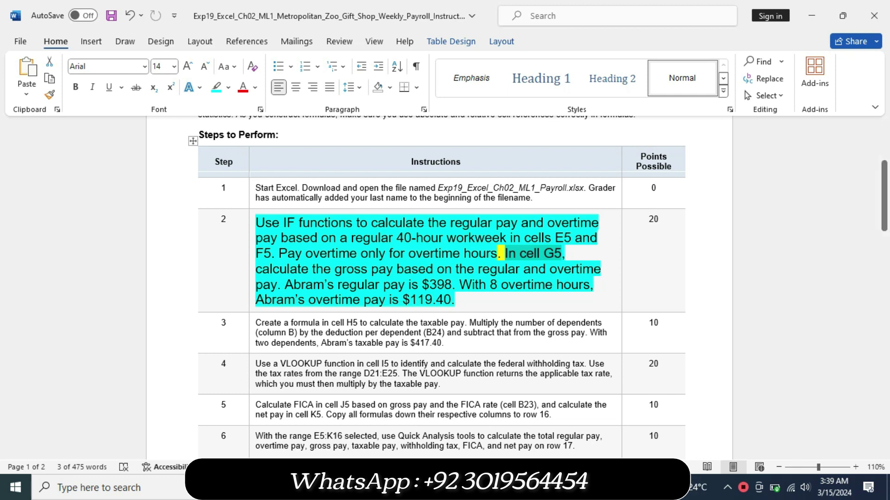
# - Enter =E5+F5 in G5 and fill it down to G16, giving 517.4 for Abram and 487.625 for Weston
pyautogui.hotkey('alt', 'Tab')
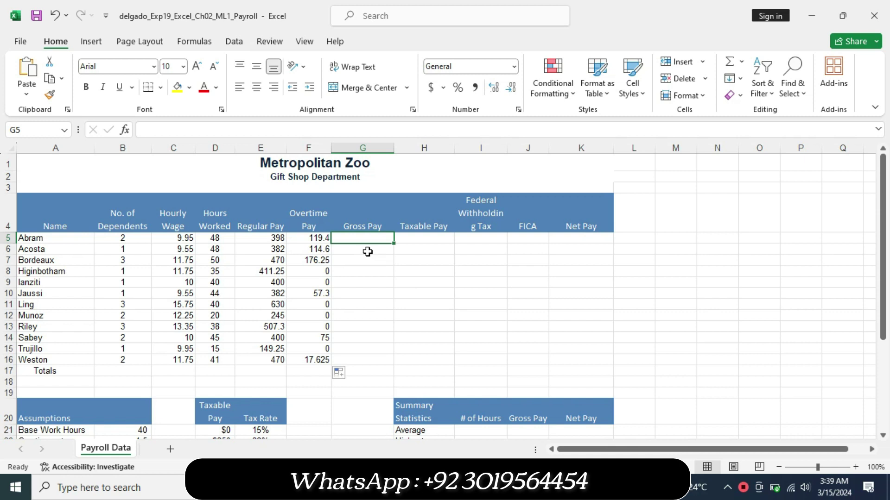
pyautogui.write('=')
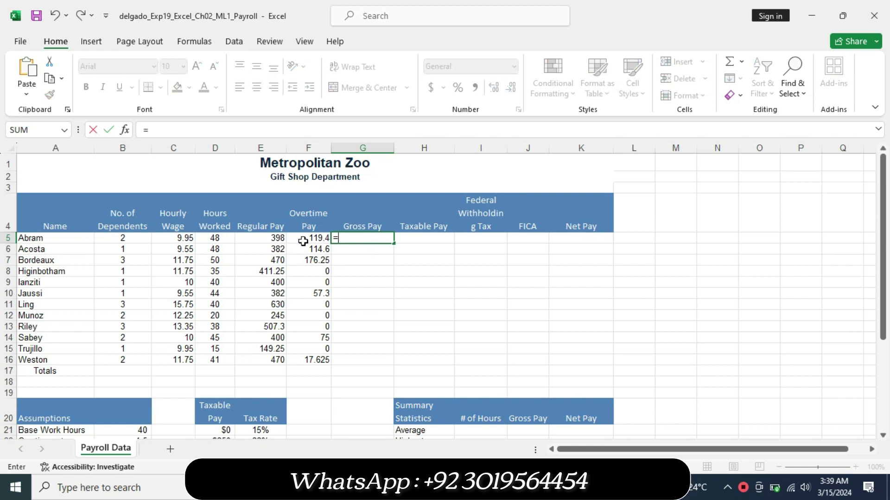
pyautogui.click(275, 237)
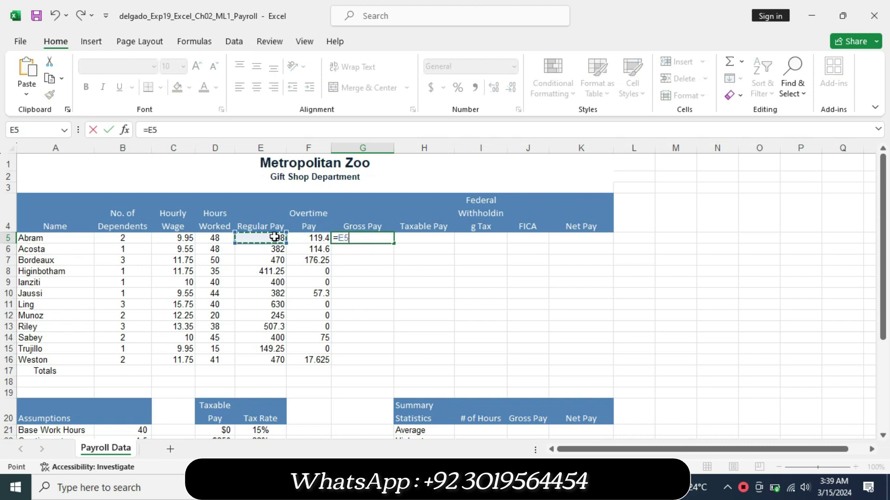
pyautogui.write('+')
pyautogui.click(308, 238)
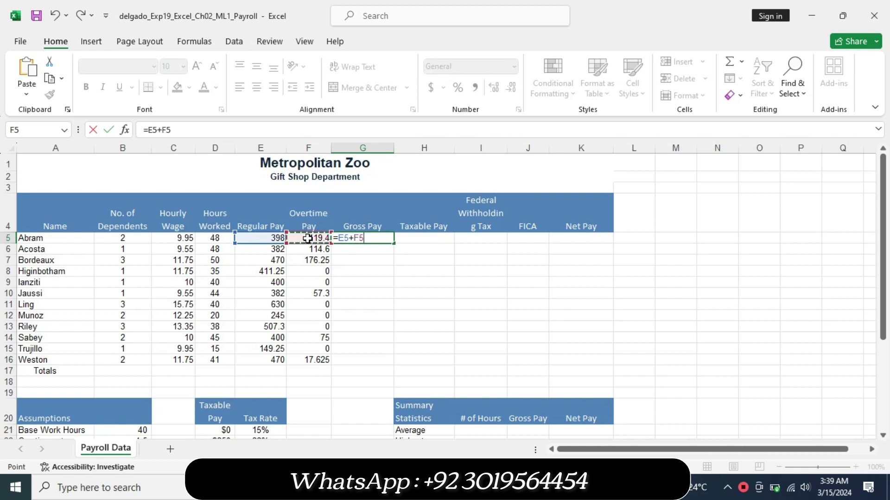
pyautogui.press('Return')
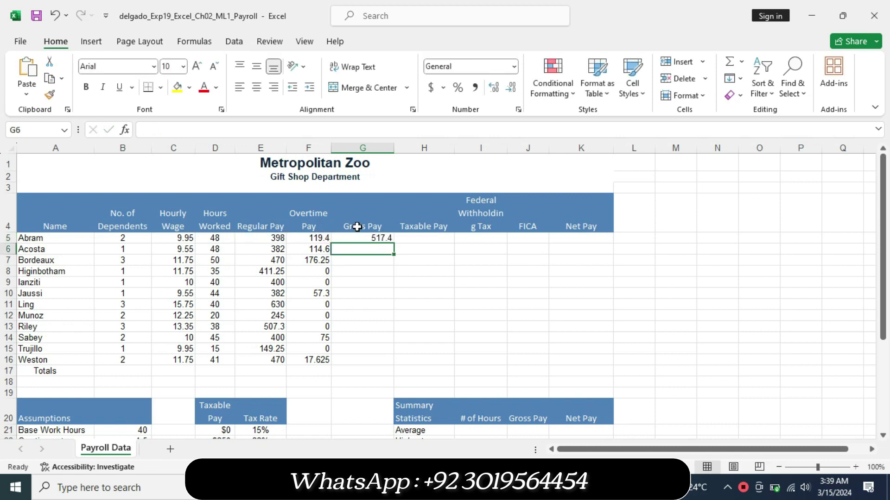
pyautogui.click(381, 237)
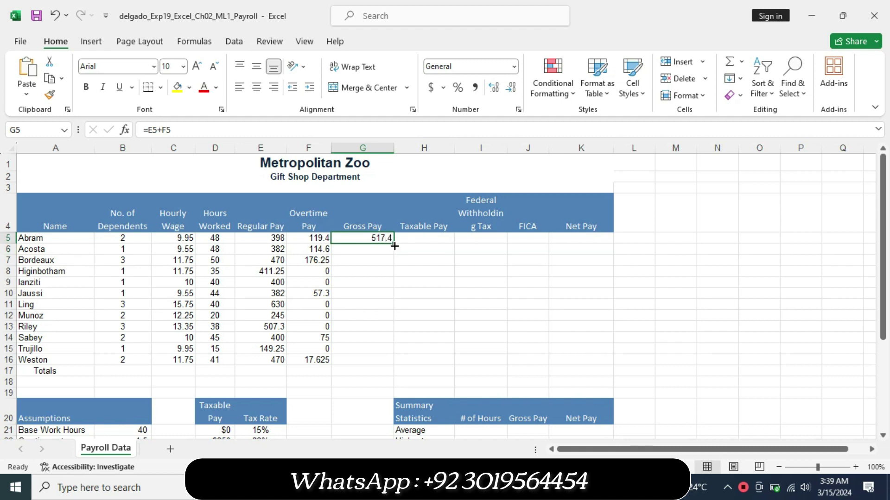
pyautogui.moveTo(394, 243); pyautogui.dragTo(369, 363)
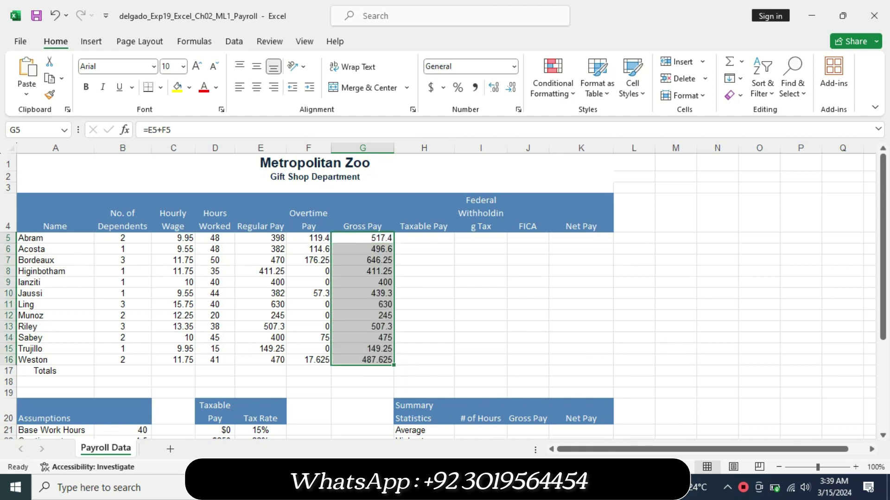
pyautogui.hotkey('alt', 'Tab')
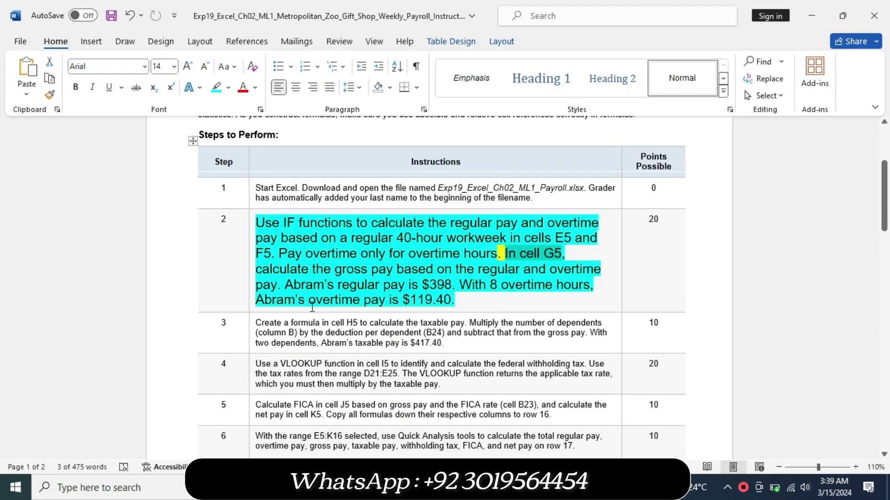
# - Return step 2's text to 9 pt and remove its turquoise highlight
pyautogui.click(253, 309)
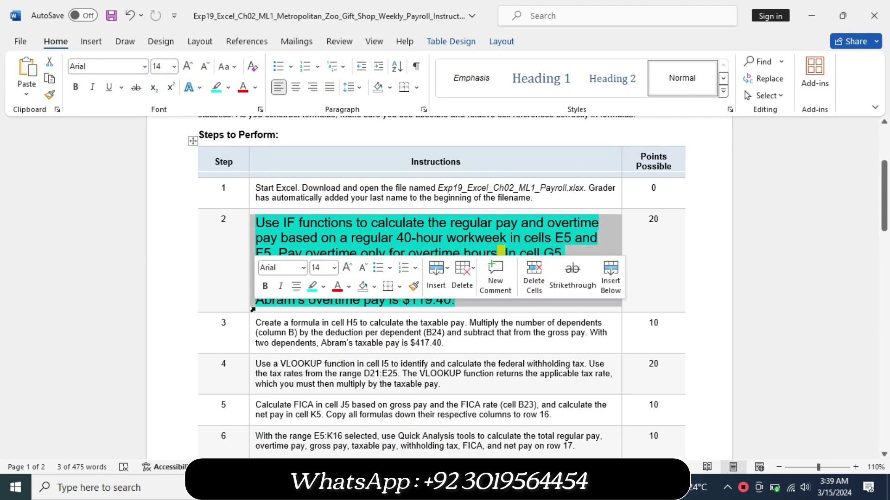
pyautogui.click(333, 269)
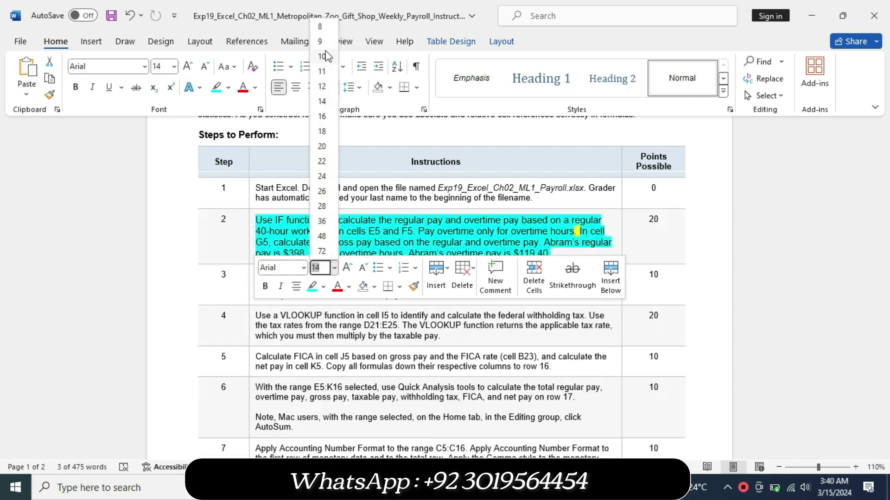
pyautogui.press('Escape')
pyautogui.hotkey('ctrl', 'z')
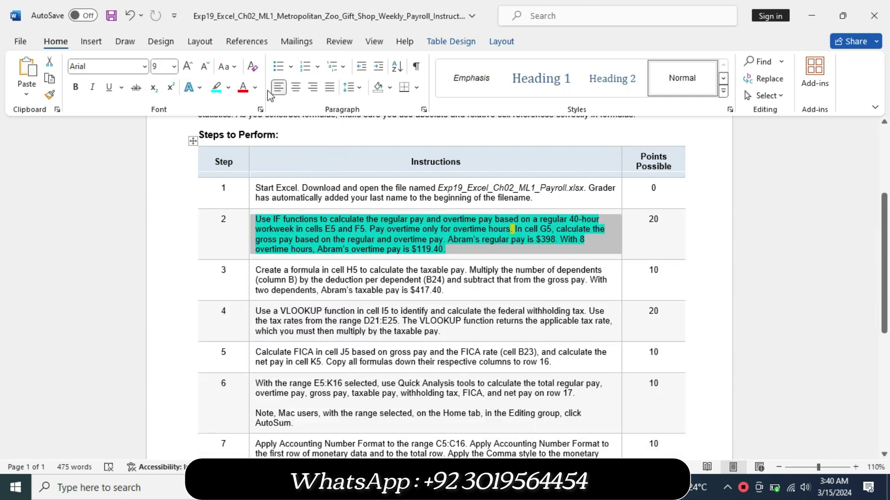
pyautogui.click(228, 92)
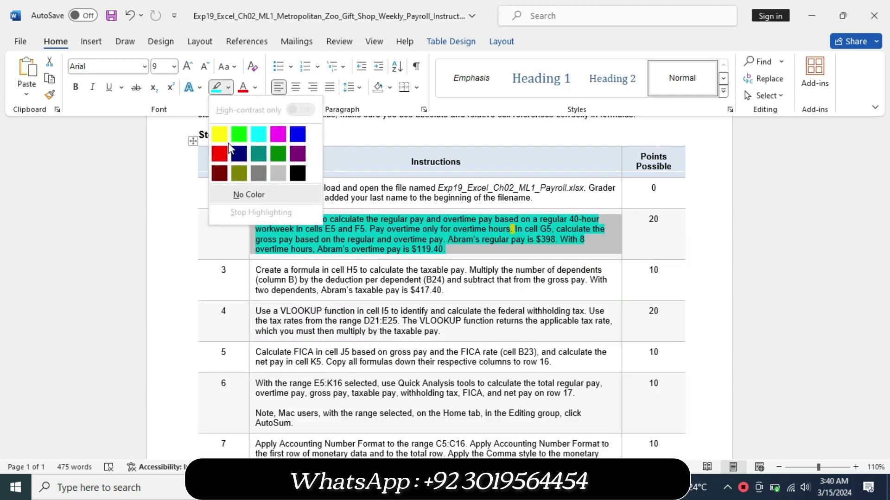
pyautogui.click(237, 190)
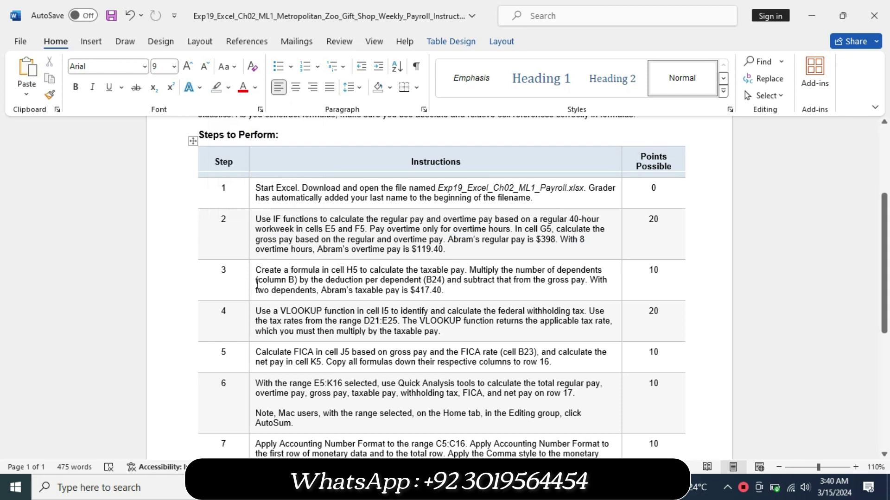
# - Enlarge step 3 to 12 pt, highlight it yellow, and its instruction wording turquoise
pyautogui.click(250, 293)
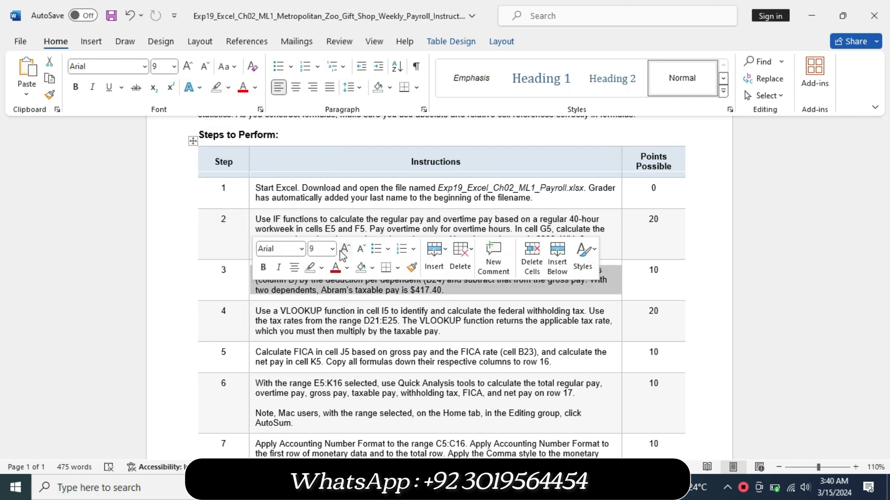
pyautogui.click(333, 250)
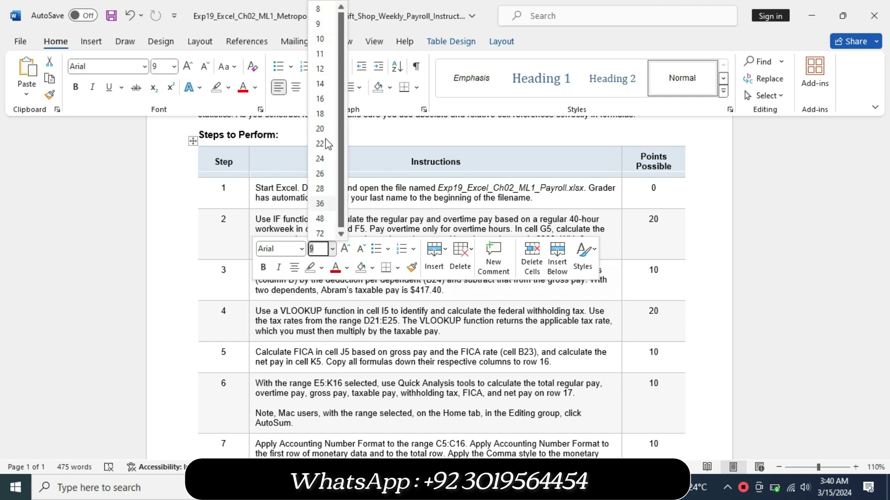
pyautogui.click(320, 69)
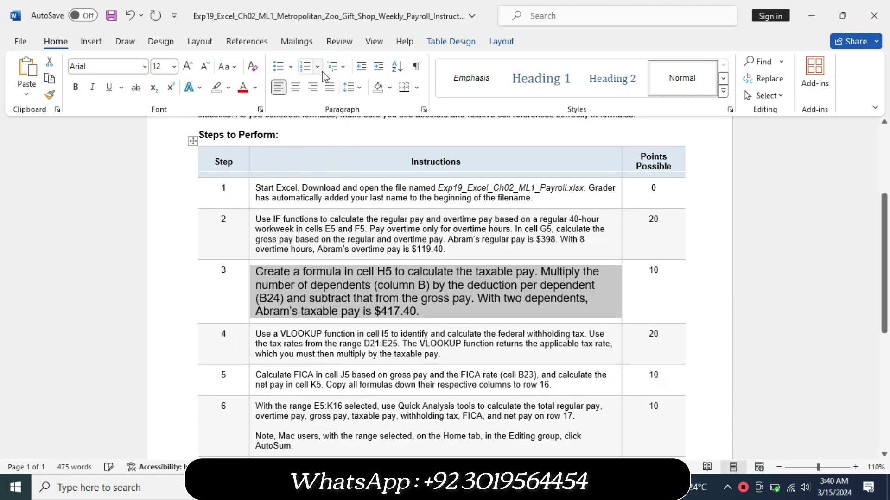
pyautogui.click(228, 87)
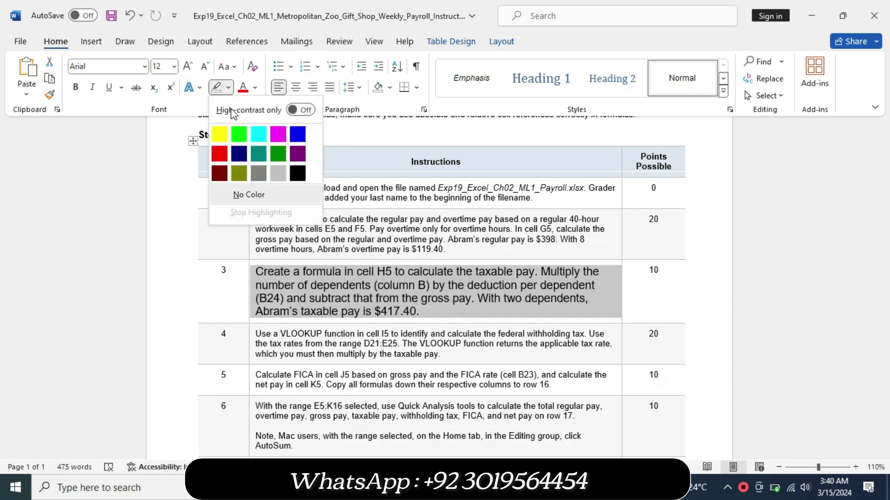
pyautogui.click(220, 133)
pyautogui.click(296, 252)
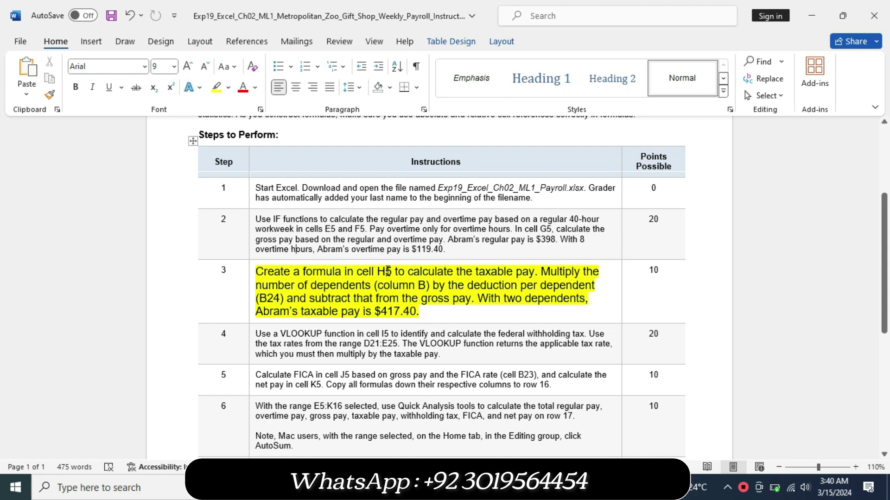
pyautogui.moveTo(259, 270); pyautogui.dragTo(467, 297)
pyautogui.click(536, 272)
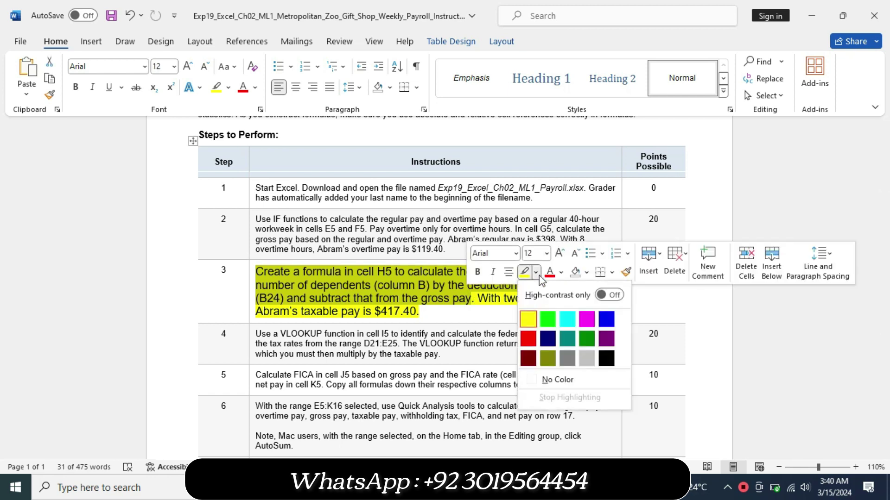
pyautogui.click(566, 316)
pyautogui.click(335, 283)
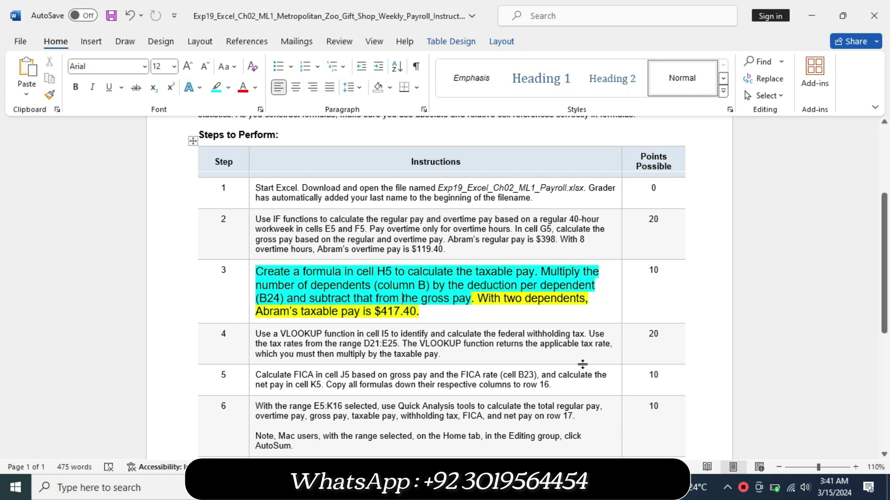
# - Begin Abram's taxable pay formula in H5 as =G5-B5*
pyautogui.hotkey('alt', 'Tab')
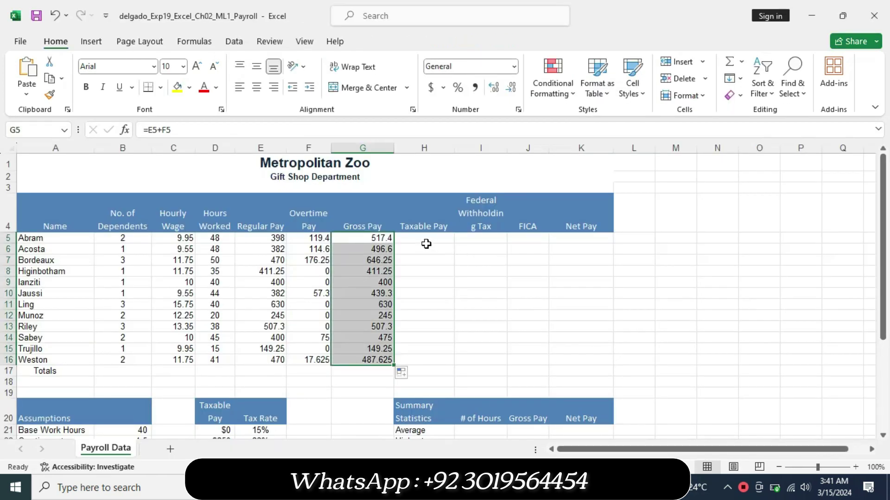
pyautogui.click(422, 240)
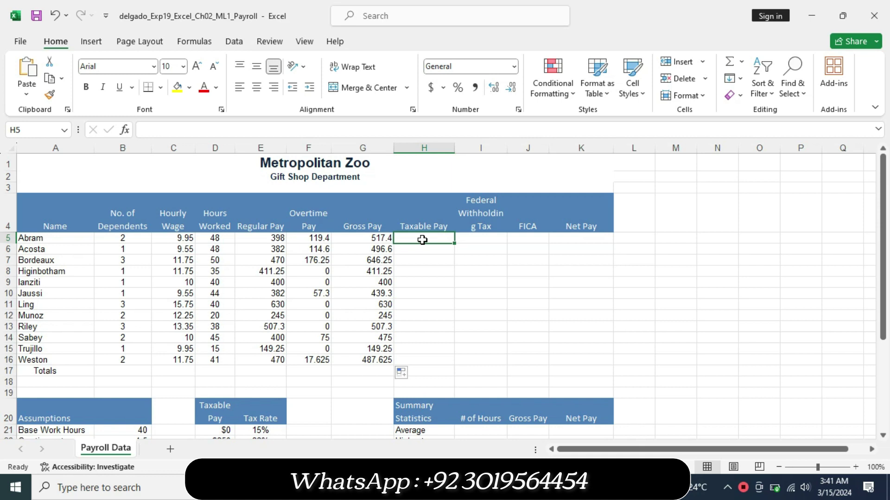
pyautogui.write('=')
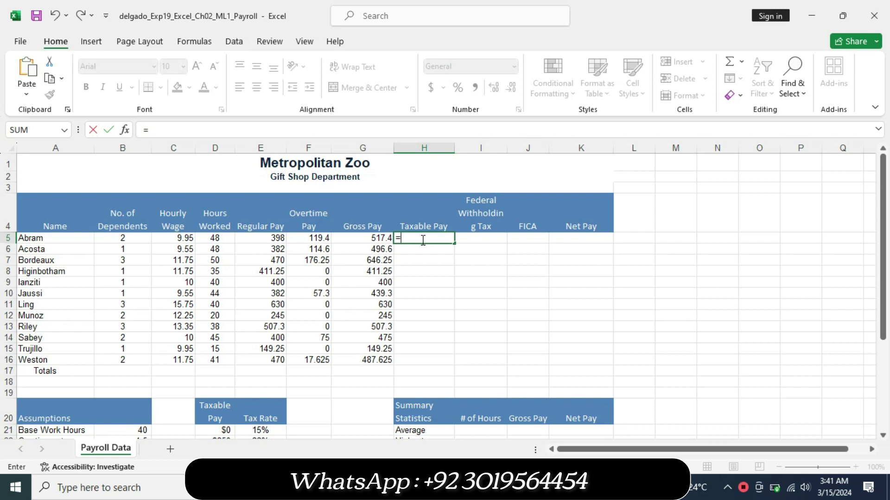
pyautogui.click(366, 237)
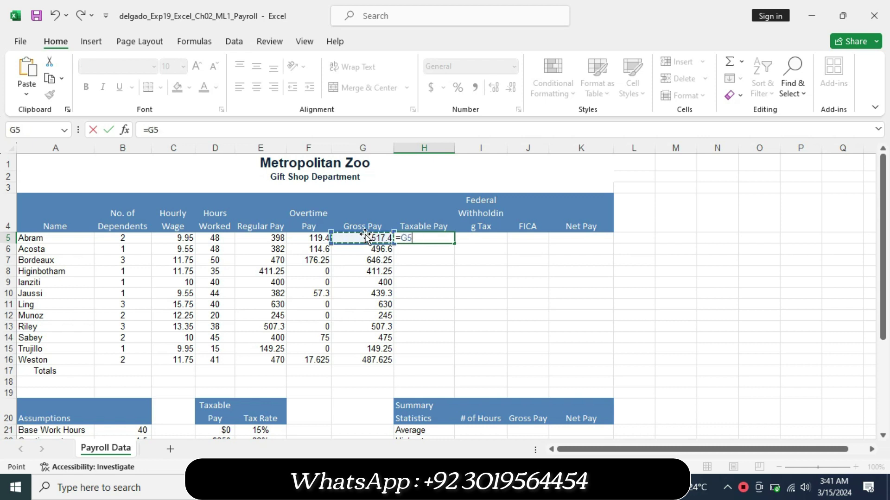
pyautogui.write('-')
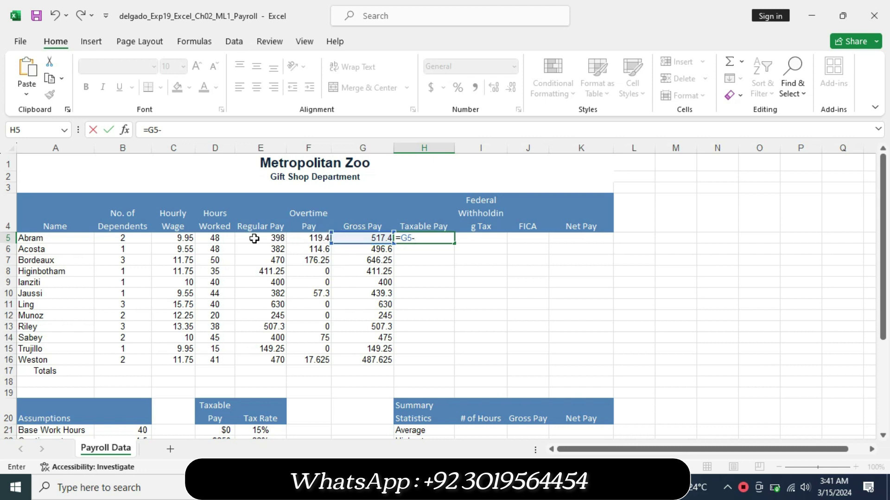
pyautogui.click(118, 238)
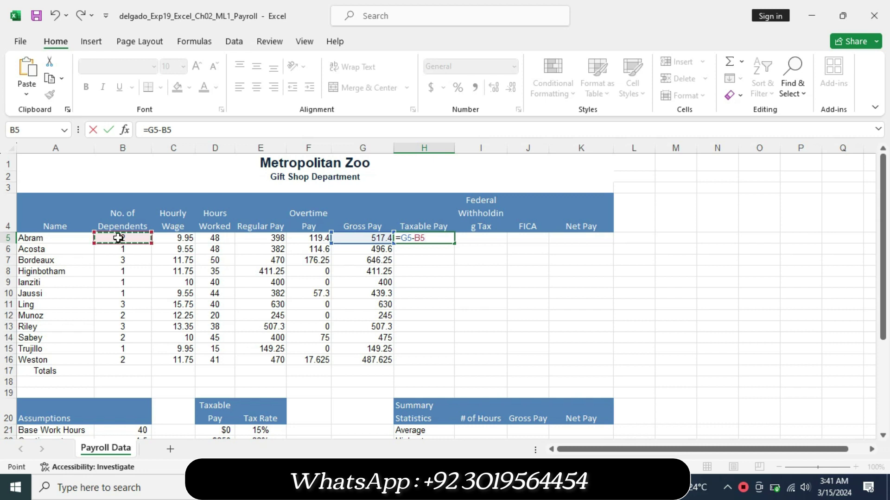
pyautogui.write('*')
# - Complete it with the absolute $B$24 deduction, giving $417.40
pyautogui.hotkey('alt', 'Tab')
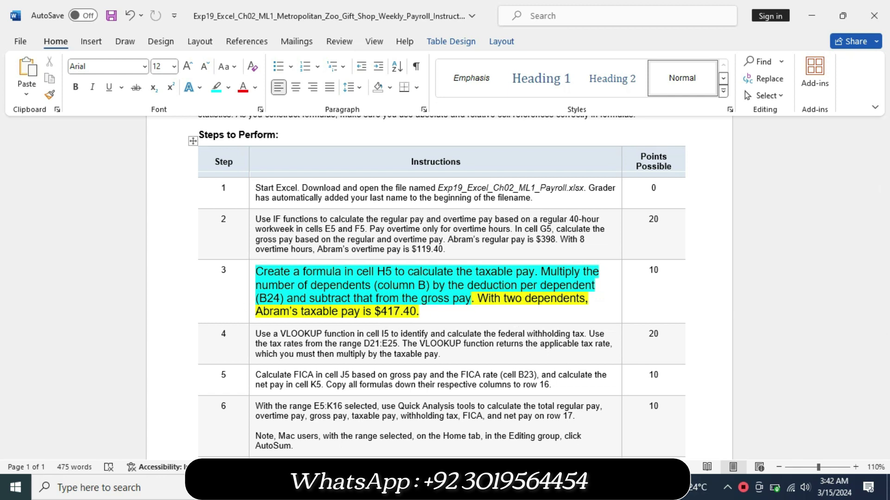
pyautogui.hotkey('alt', 'Tab')
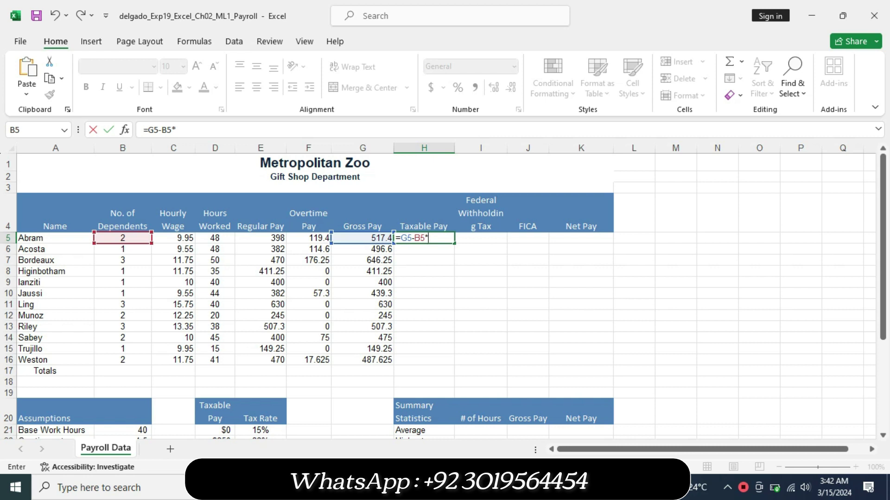
pyautogui.moveTo(885, 308); pyautogui.dragTo(886, 363)
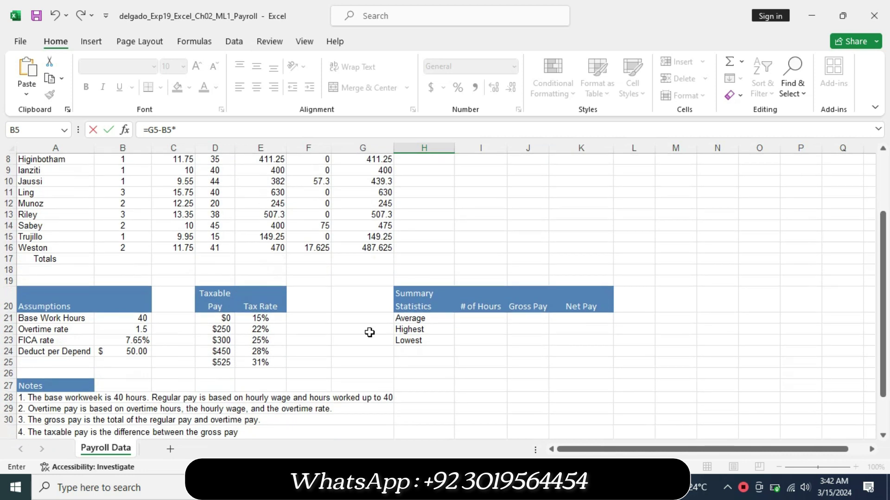
pyautogui.click(134, 353)
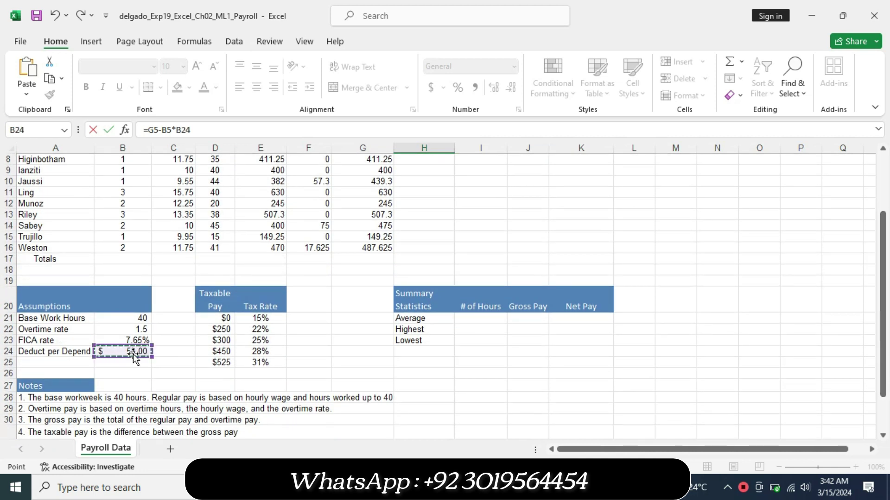
pyautogui.press('F4')
pyautogui.click(213, 130)
pyautogui.press('Return')
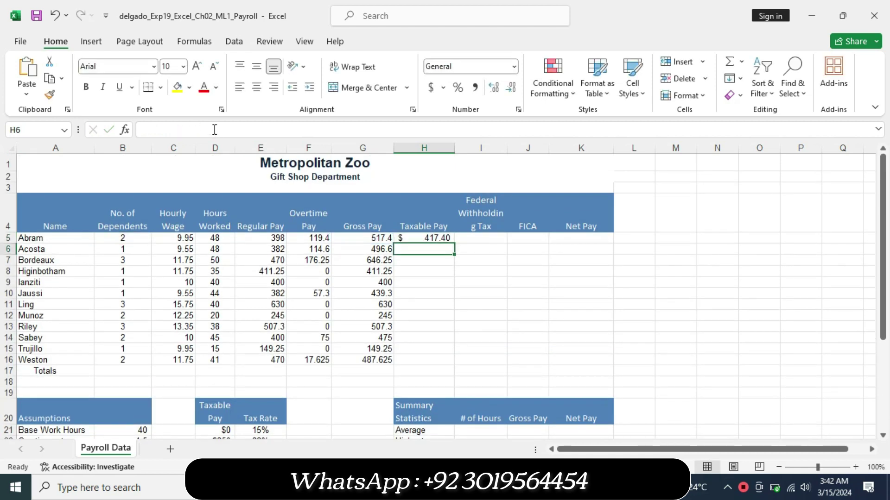
pyautogui.click(425, 239)
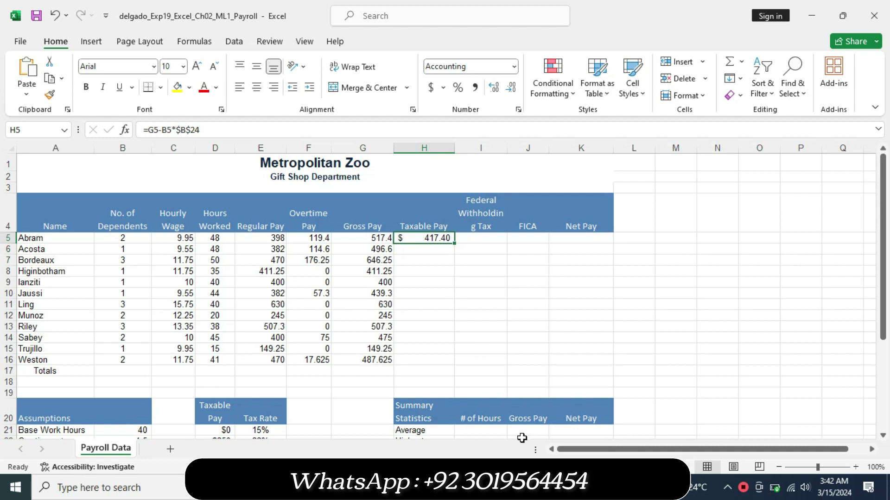
pyautogui.hotkey('alt', 'Tab')
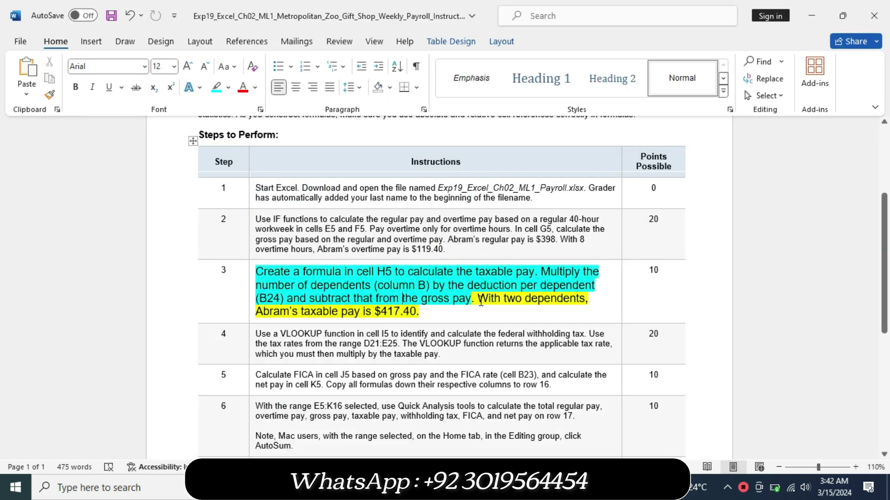
# - Shrink step 3 back to 9 pt and remove its highlight after comparing the $417.40 result
pyautogui.moveTo(478, 300); pyautogui.dragTo(419, 313)
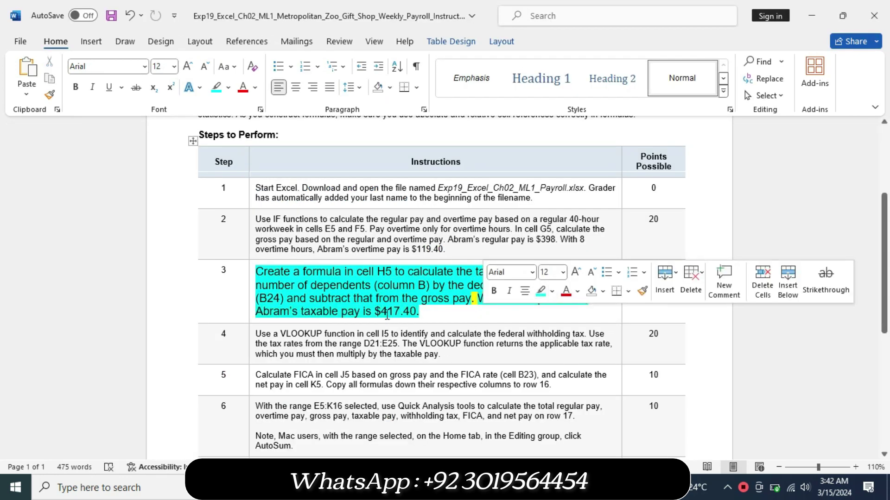
pyautogui.hotkey('alt', 'Tab')
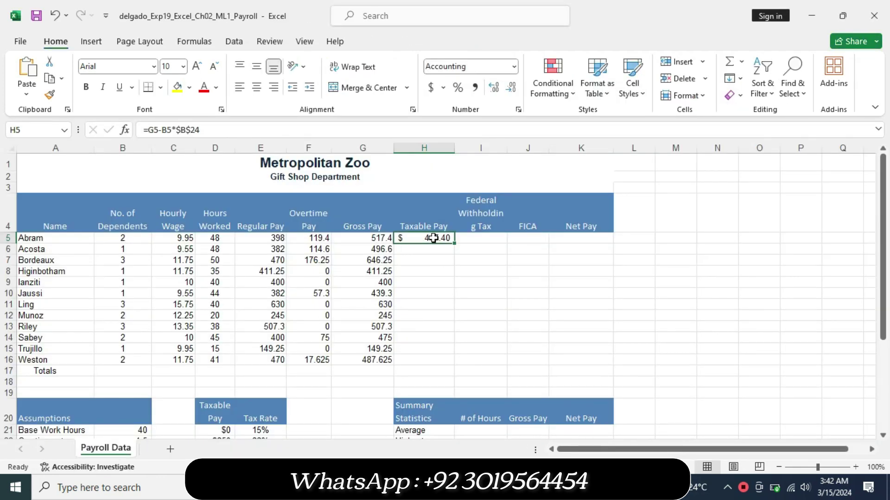
pyautogui.hotkey('alt', 'Tab')
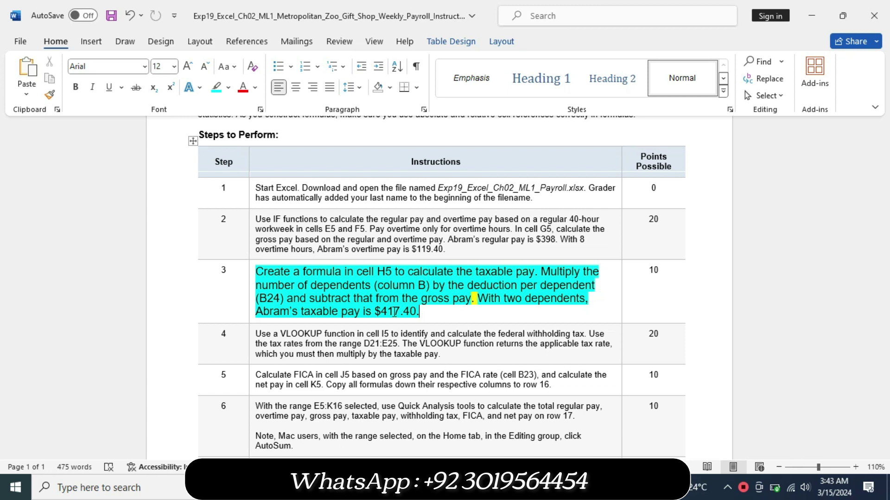
pyautogui.moveTo(422, 313)
pyautogui.mouseDown()
pyautogui.moveTo(329, 314)
pyautogui.moveTo(256, 272)
pyautogui.mouseUp()
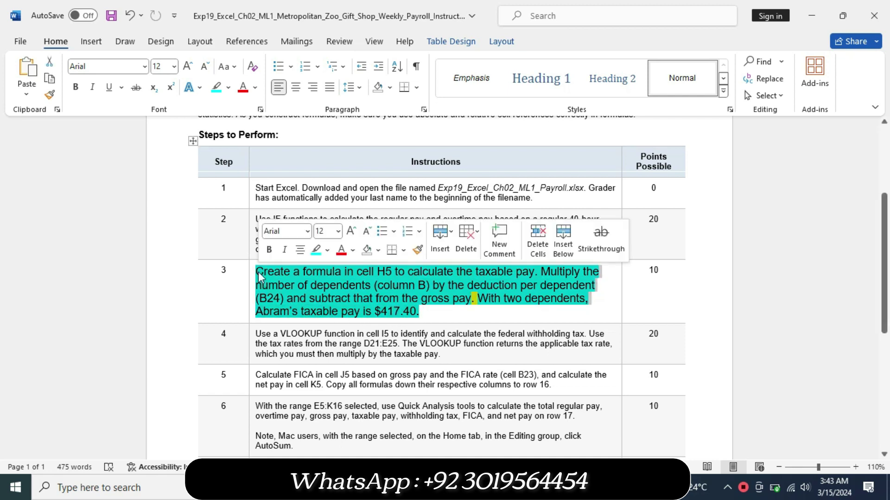
pyautogui.click(340, 232)
pyautogui.click(330, 261)
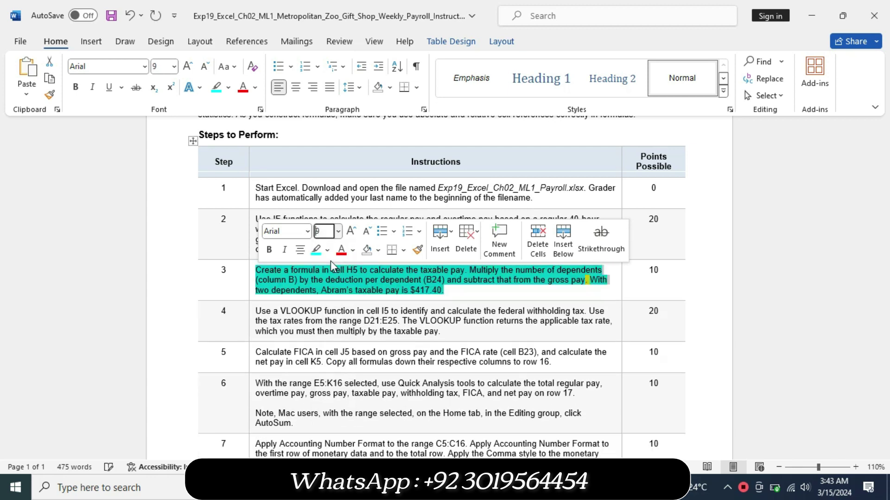
pyautogui.click(327, 250)
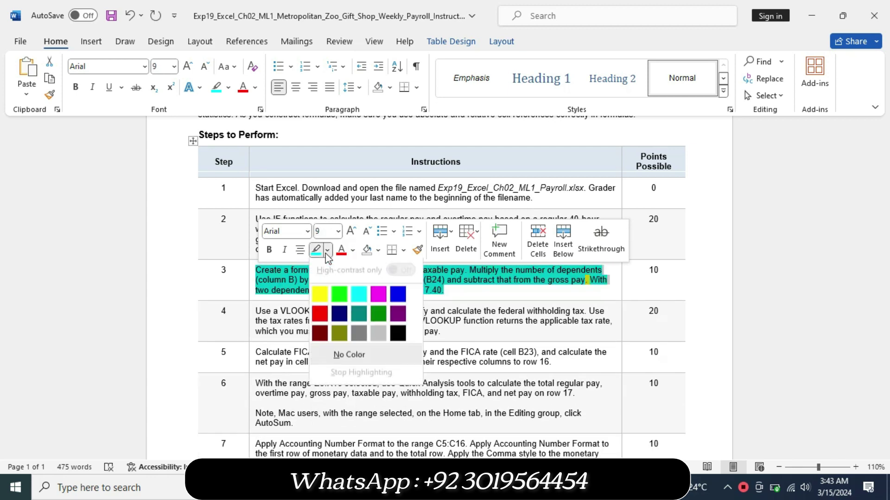
pyautogui.click(343, 358)
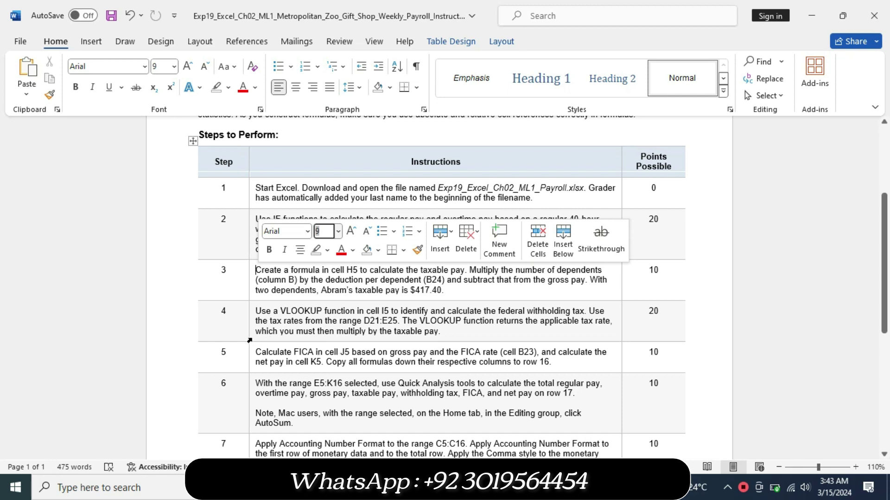
# - Enlarge step 4 to 14 pt in yellow, with its text through D21:E25 highlighted cyan
pyautogui.click(252, 320)
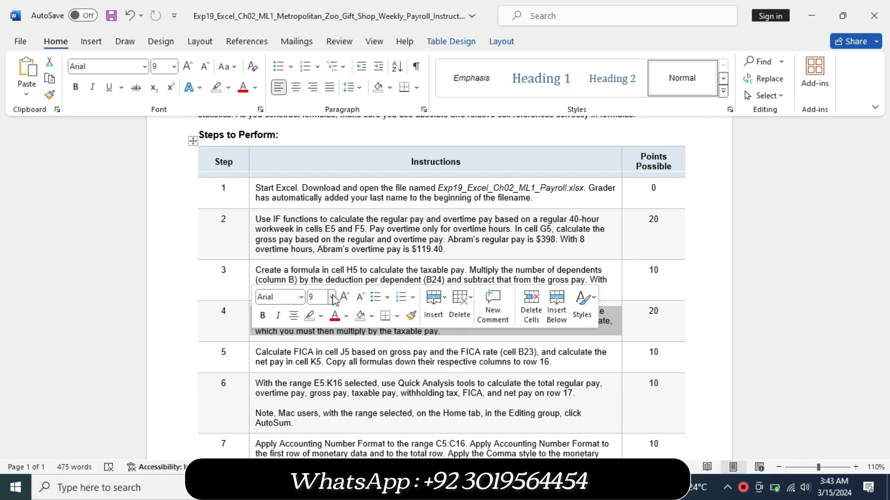
pyautogui.click(331, 297)
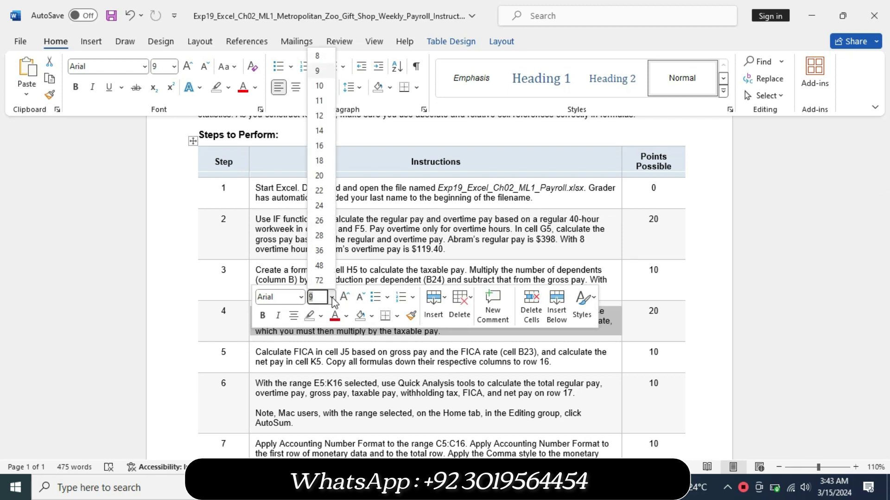
pyautogui.click(324, 132)
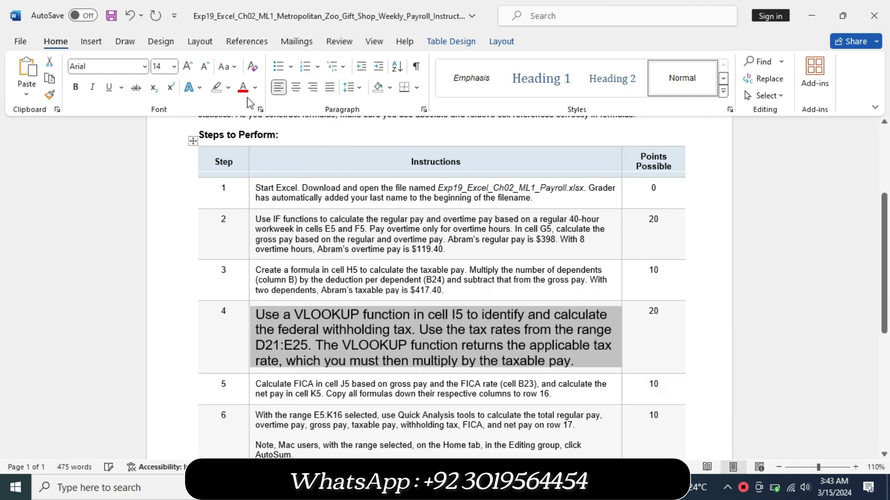
pyautogui.click(231, 93)
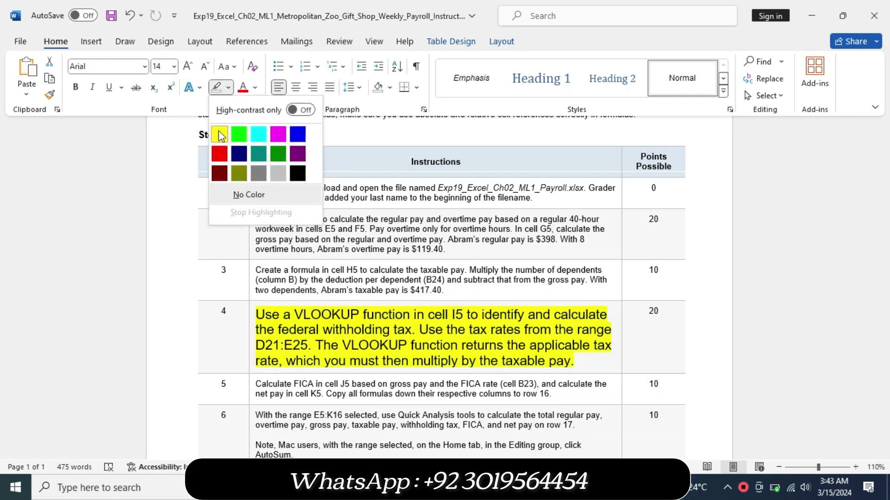
pyautogui.click(220, 134)
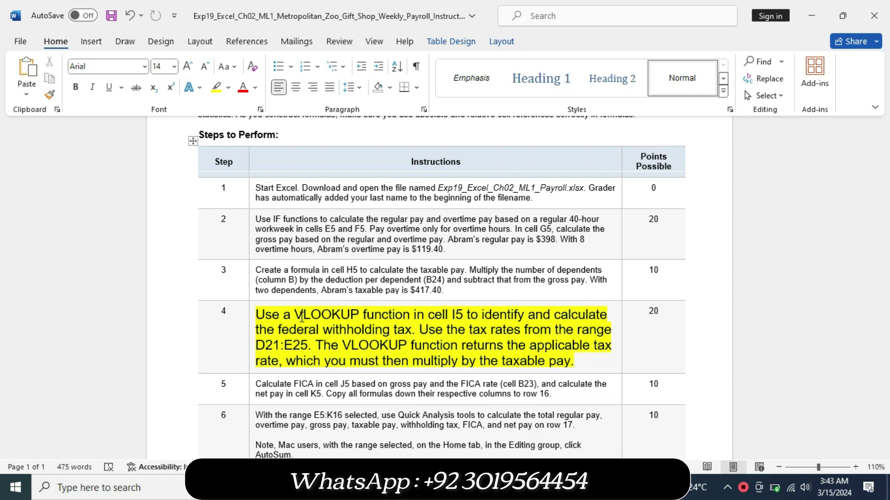
pyautogui.moveTo(269, 311); pyautogui.dragTo(306, 341)
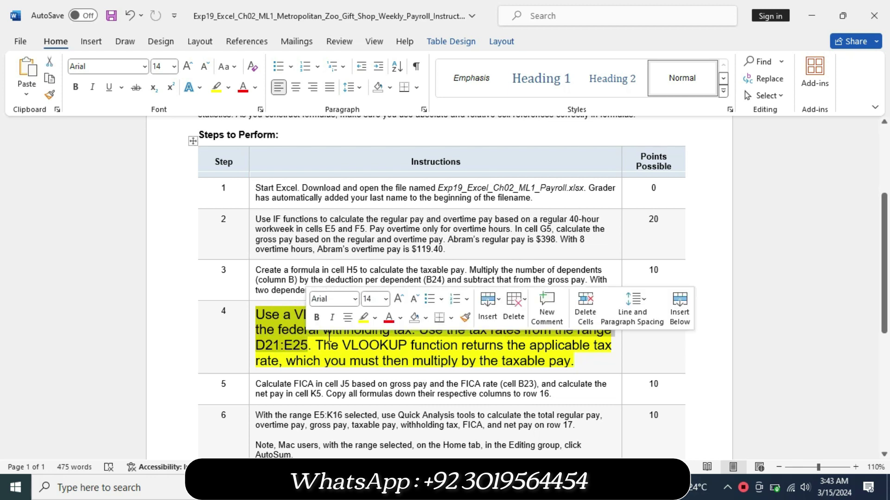
pyautogui.click(375, 323)
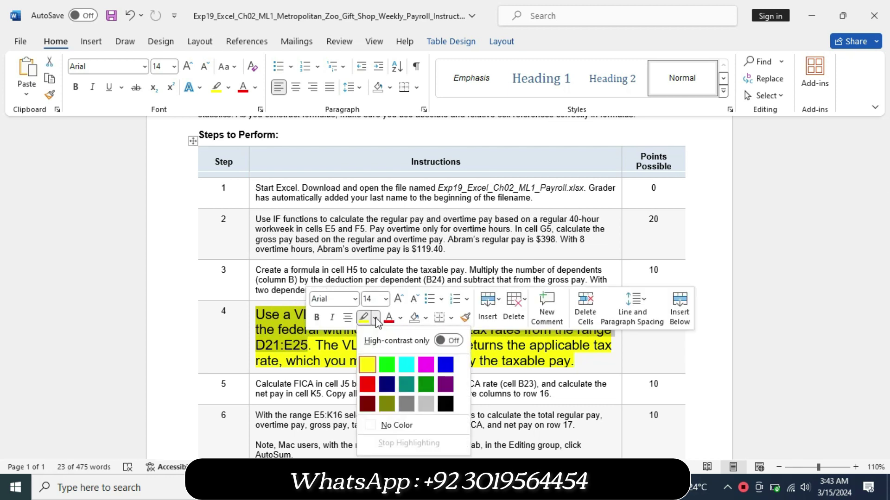
pyautogui.click(408, 366)
pyautogui.click(395, 362)
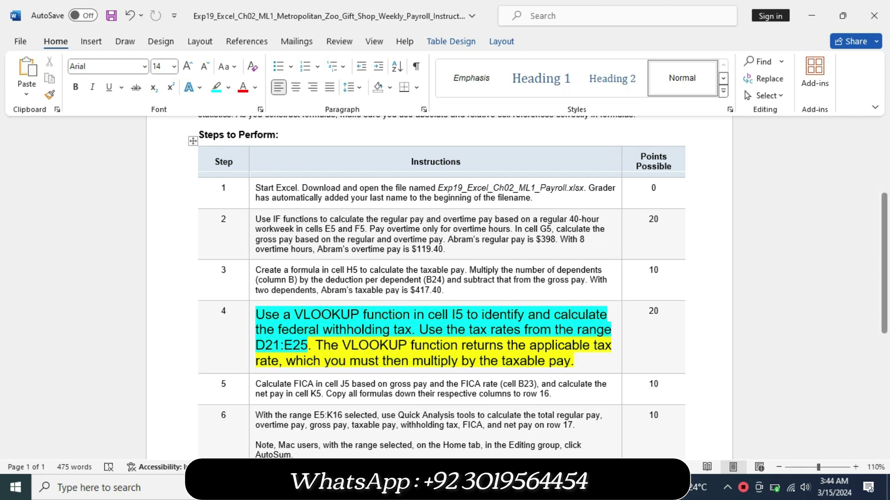
# - Fill the taxable pay formula from H5 down to H16, ending at $387.63, and start a formula in I5
pyautogui.hotkey('alt', 'Tab')
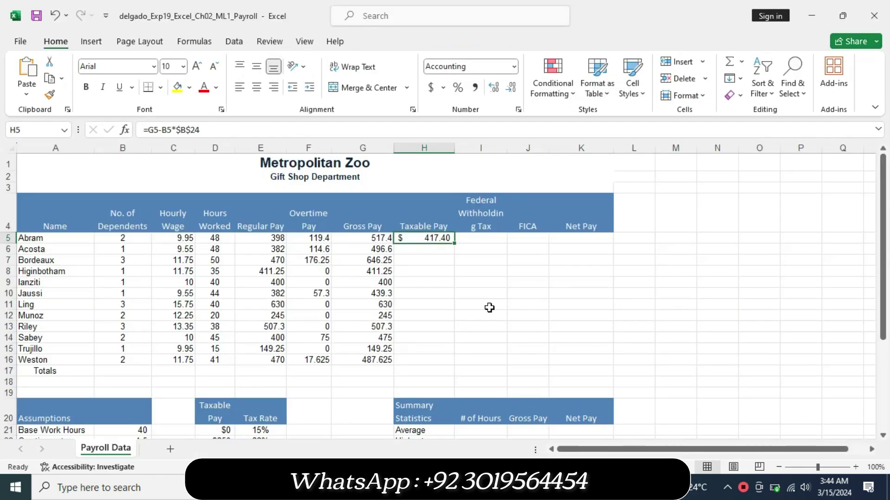
pyautogui.moveTo(454, 243); pyautogui.dragTo(461, 366)
pyautogui.click(474, 238)
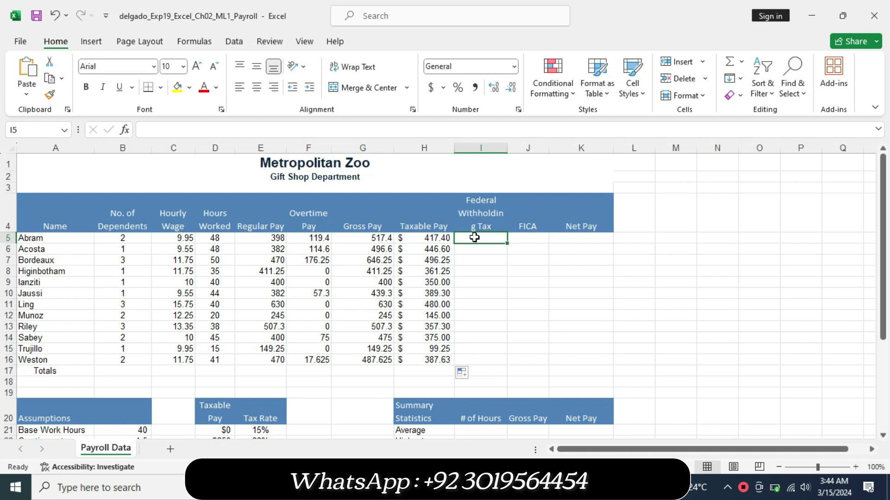
pyautogui.write('=')
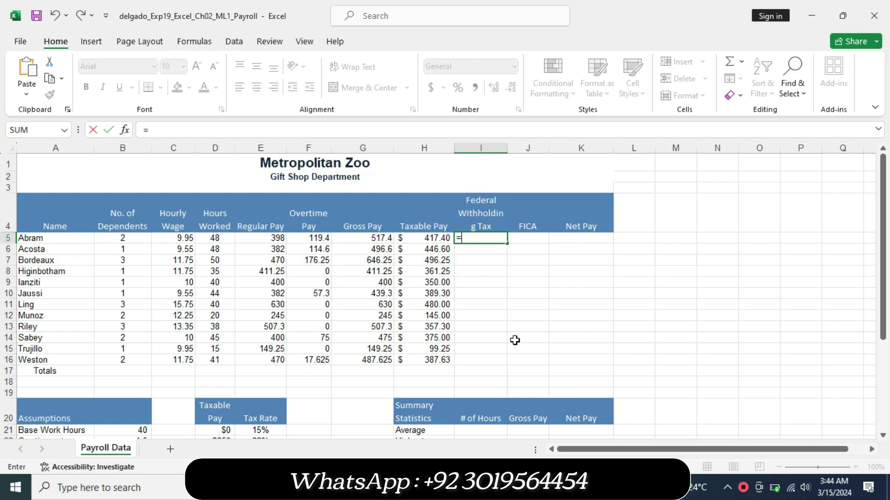
pyautogui.hotkey('alt', 'Tab')
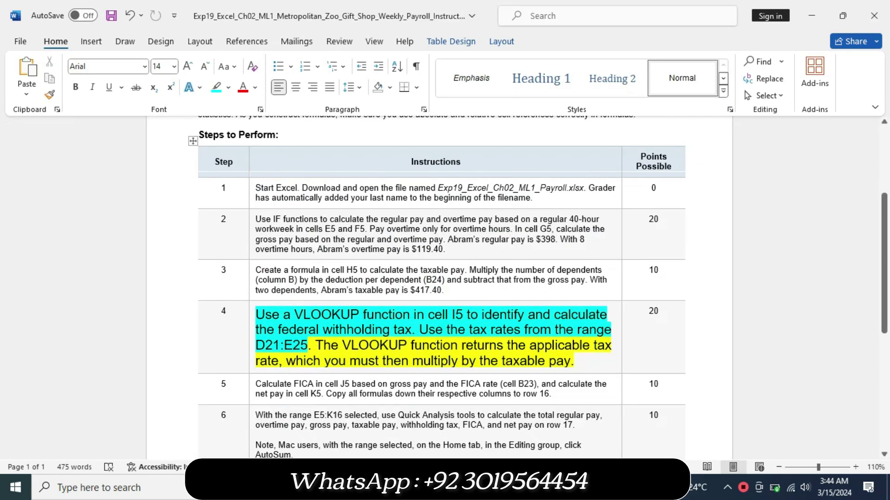
# - Select the word VLOOKUP in step 4 of the instructions
pyautogui.moveTo(295, 315); pyautogui.dragTo(390, 311)
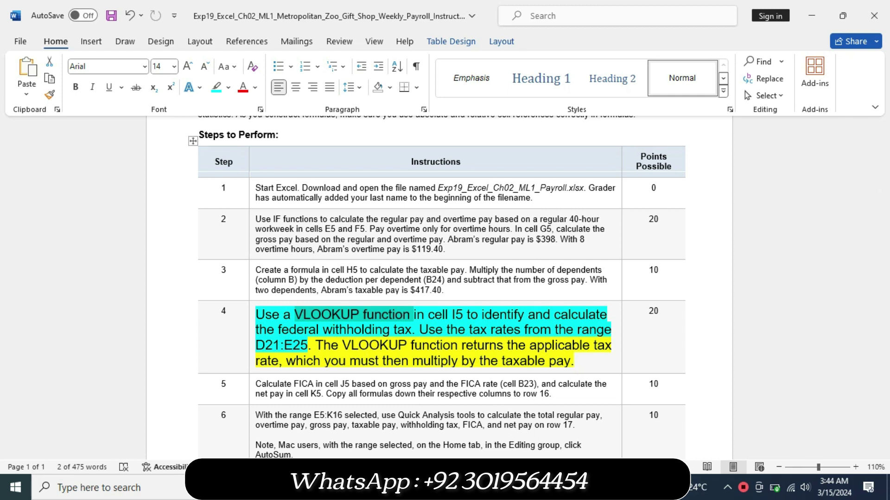
# - Start I5's withholding formula as =VLOOKUP(H5, using Abram's taxable pay as the lookup value
pyautogui.click(495, 376)
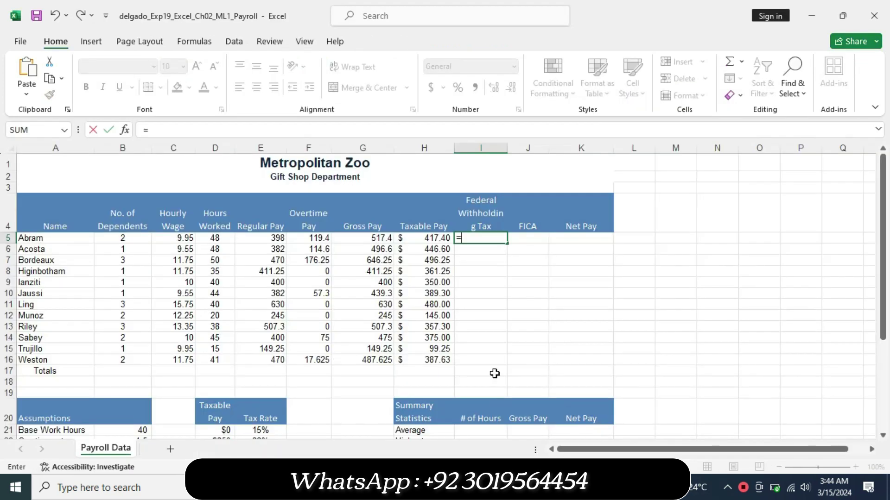
pyautogui.write('vlo')
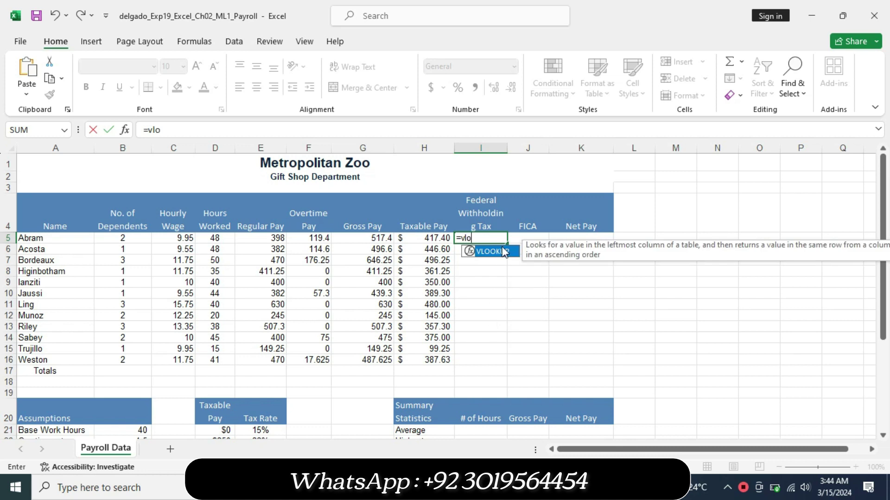
pyautogui.doubleClick(501, 251)
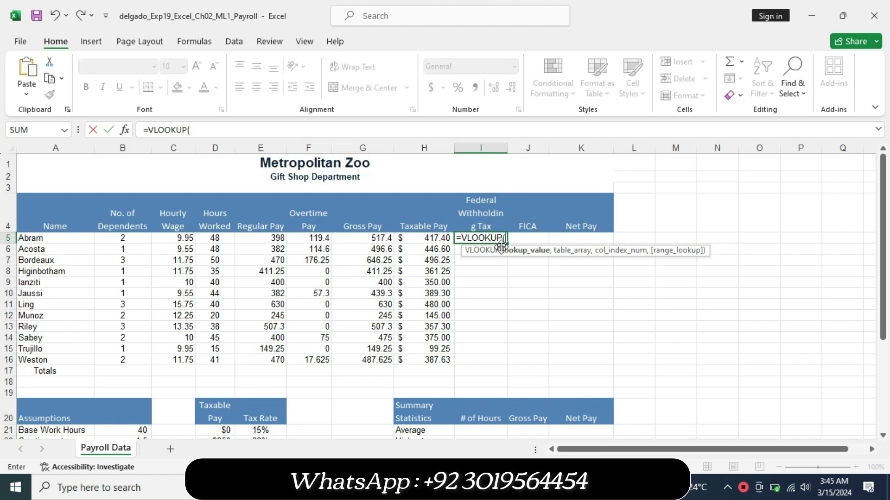
pyautogui.click(443, 239)
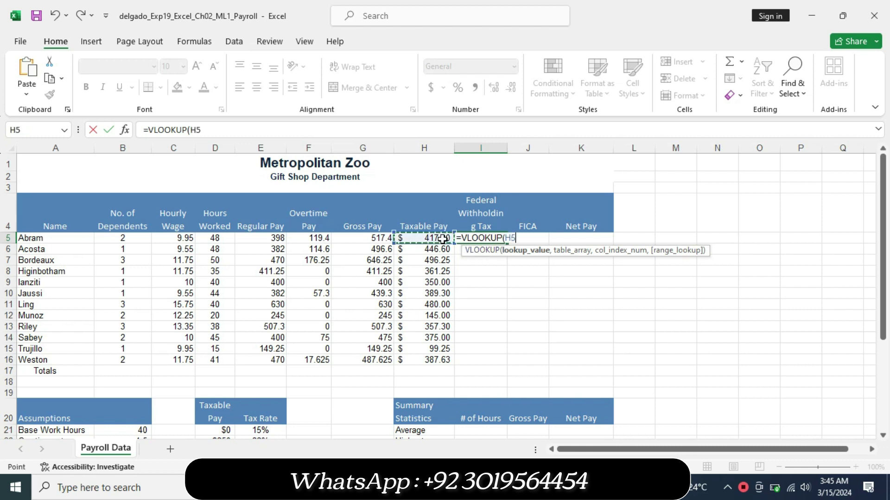
pyautogui.write(',')
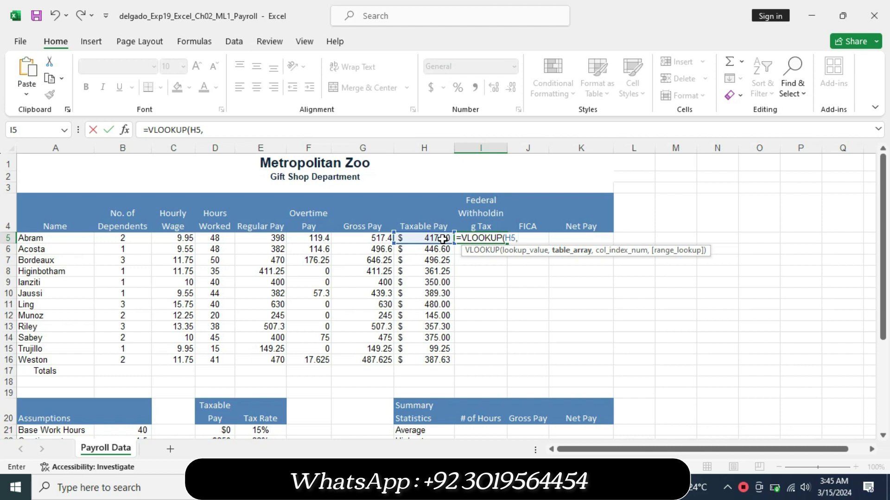
# - Select the tax-rate table D21:E25 as the table array for I5's VLOOKUP
pyautogui.moveTo(884, 240); pyautogui.dragTo(883, 316)
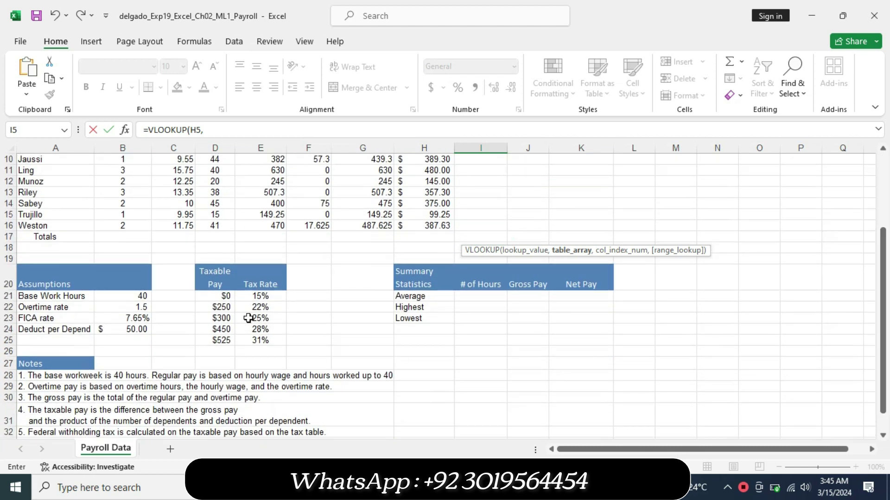
pyautogui.moveTo(216, 297); pyautogui.dragTo(271, 340)
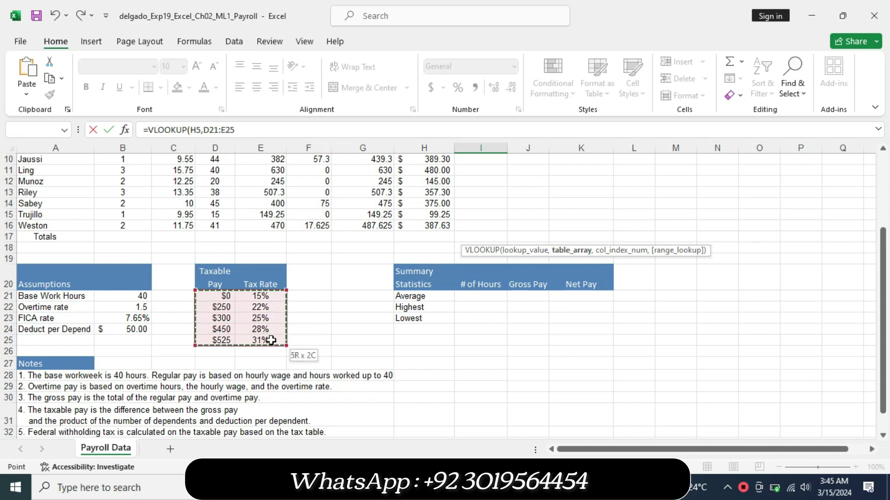
pyautogui.moveTo(883, 299); pyautogui.dragTo(858, 191)
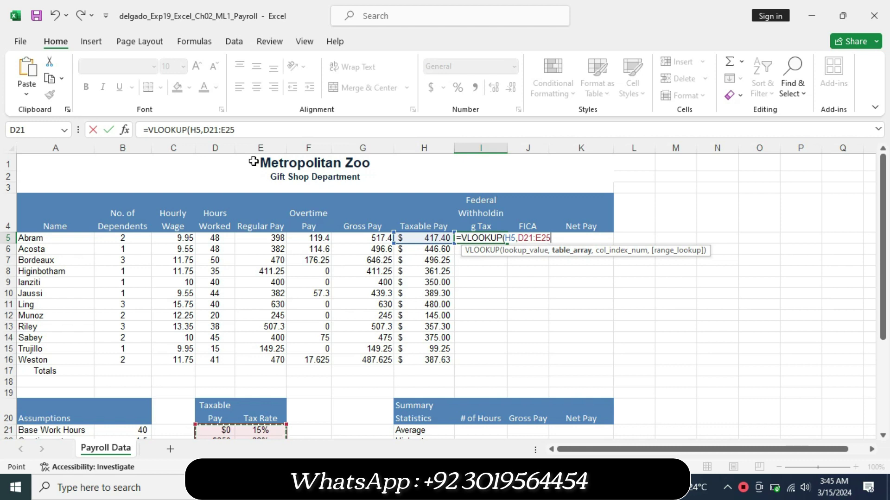
# - Make the VLOOKUP table array absolute as $D$21:$E$25 and add the following comma
pyautogui.click(210, 131)
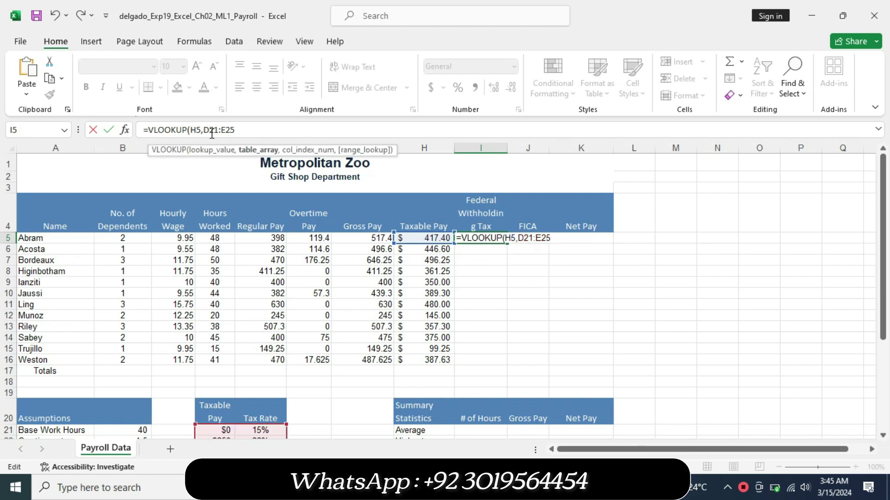
pyautogui.press('F4')
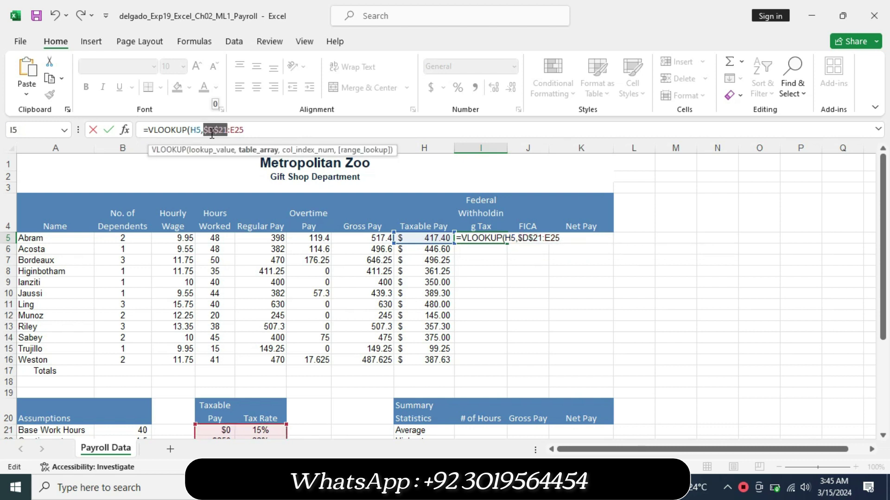
pyautogui.click(237, 130)
pyautogui.press('F4')
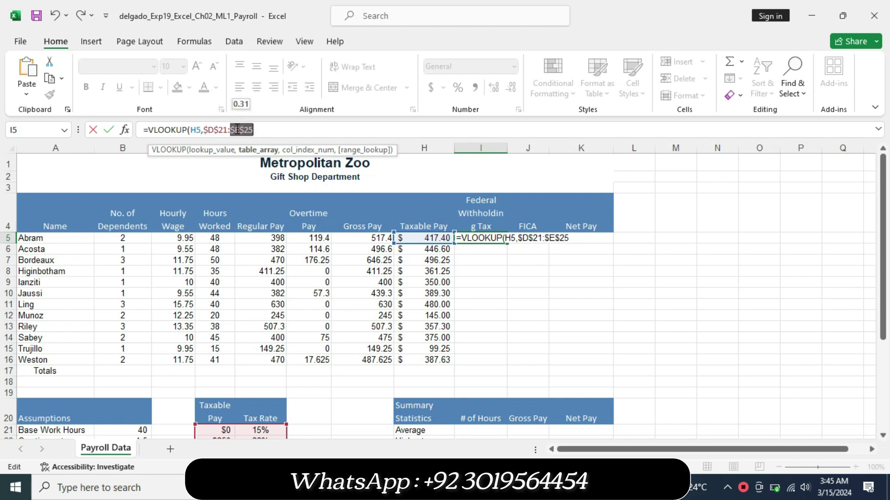
pyautogui.click(263, 129)
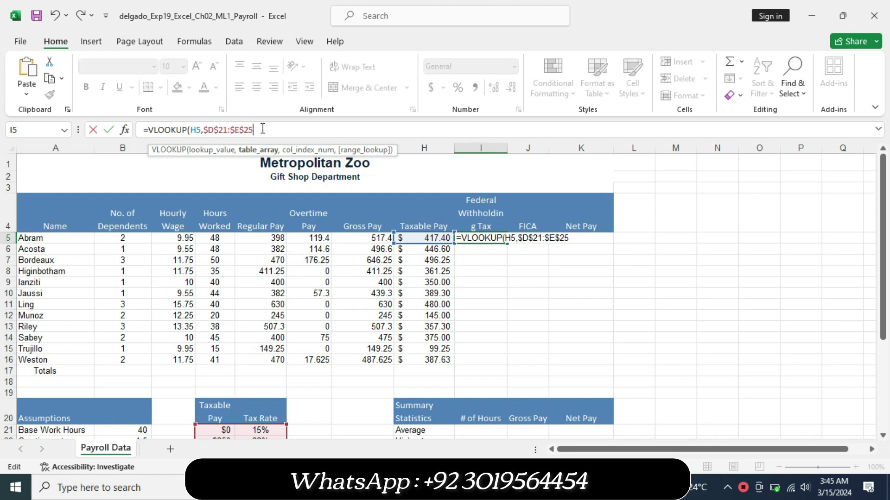
pyautogui.write(',')
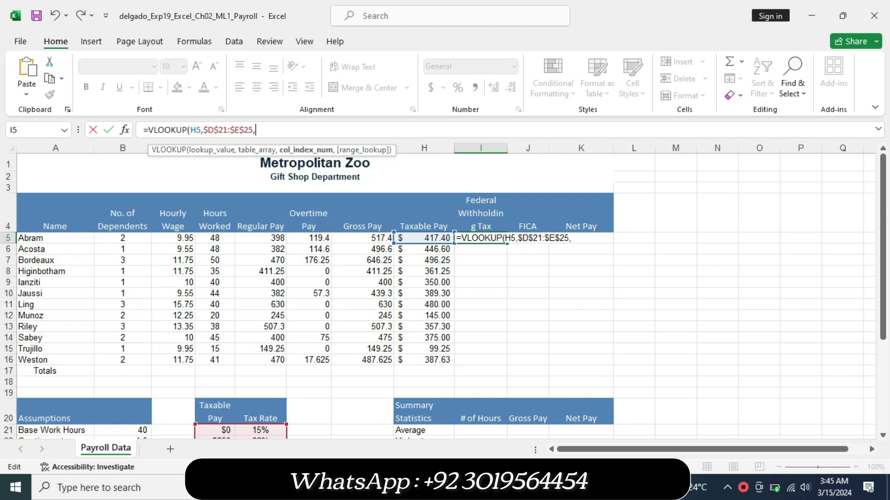
pyautogui.hotkey('alt', 'Tab')
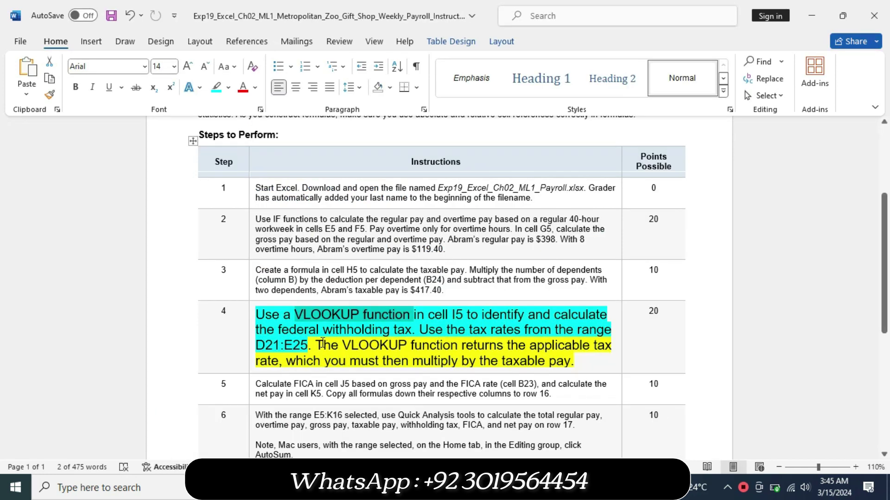
# - Highlight the rest of step 4 in cyan in Word, then enter 2 as the VLOOKUP column index
pyautogui.moveTo(316, 345)
pyautogui.mouseDown()
pyautogui.moveTo(455, 363)
pyautogui.moveTo(572, 359)
pyautogui.mouseUp()
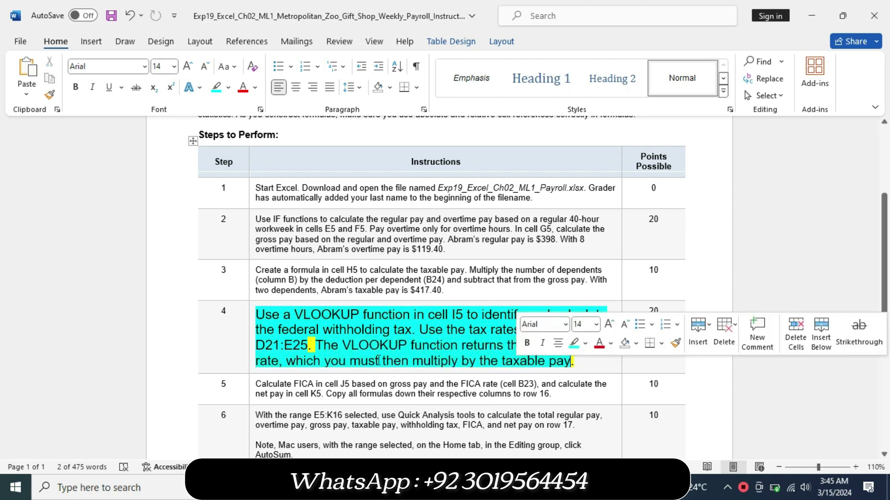
pyautogui.click(573, 344)
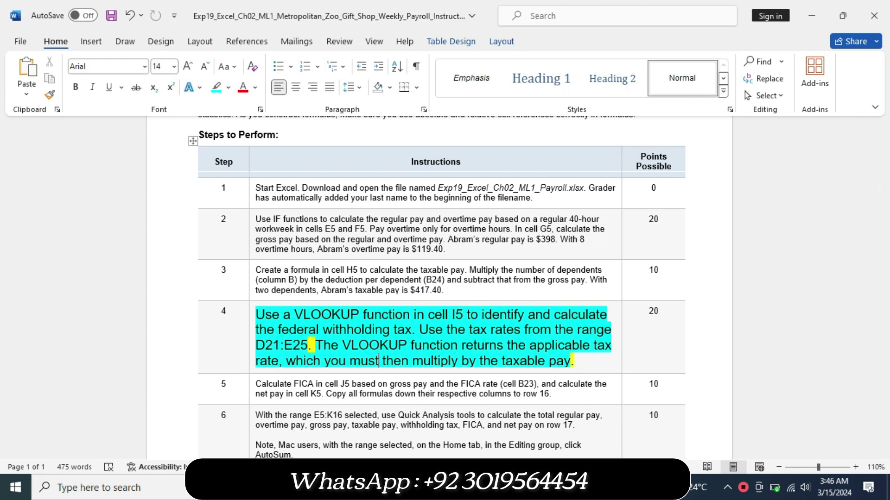
pyautogui.hotkey('alt', 'Tab')
pyautogui.write('2')
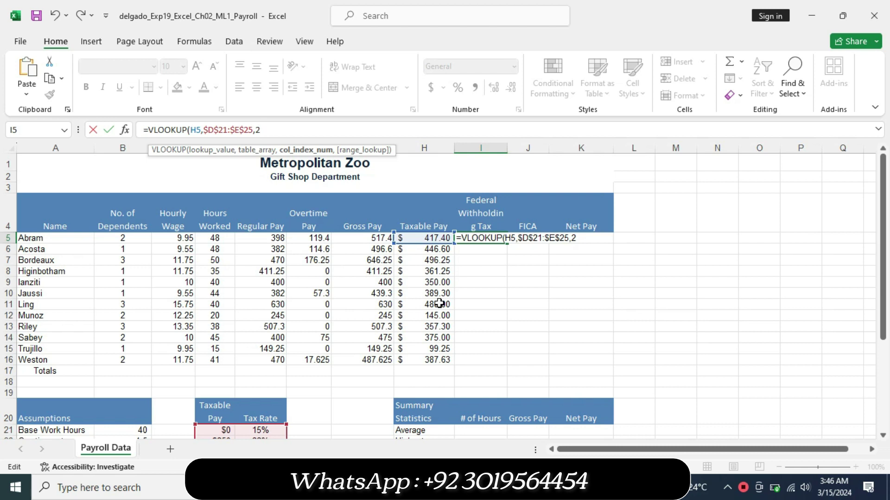
# - Complete I5 as =VLOOKUP(H5,$D$21:$E$25,2)*H5 to compute Abram's withholding tax
pyautogui.write(')')
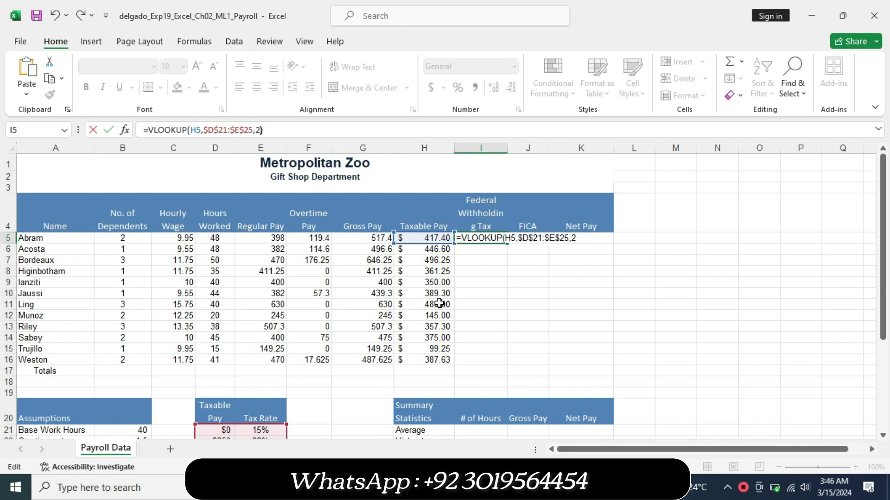
pyautogui.write('*')
pyautogui.click(415, 238)
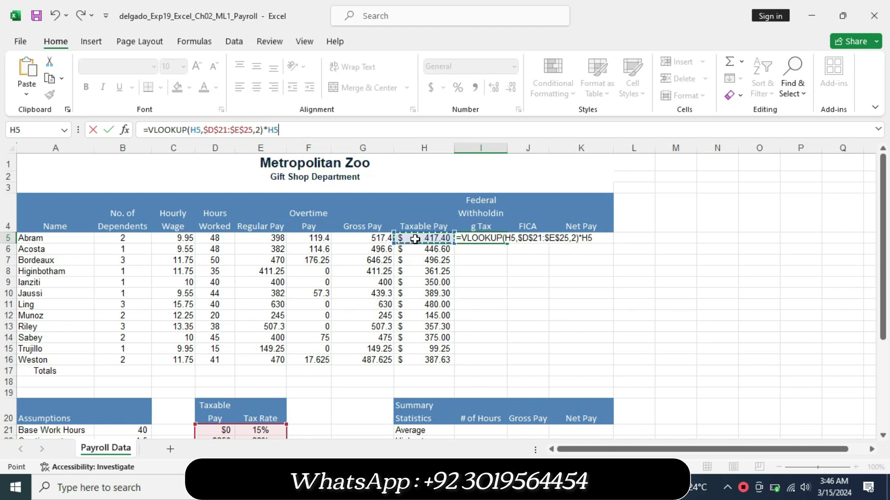
pyautogui.press('Return')
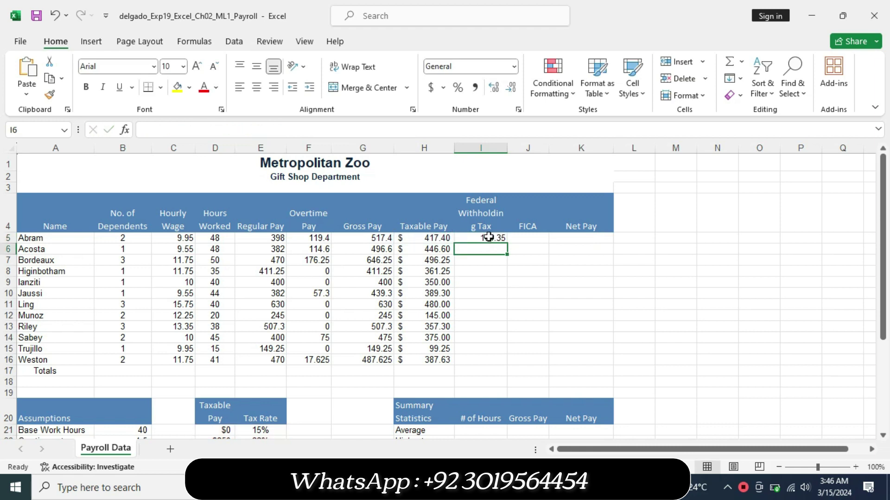
# - Fill the withholding tax formula from I5 down to I16, ending at 96.90625
pyautogui.click(489, 237)
pyautogui.hotkey('alt', 'Tab')
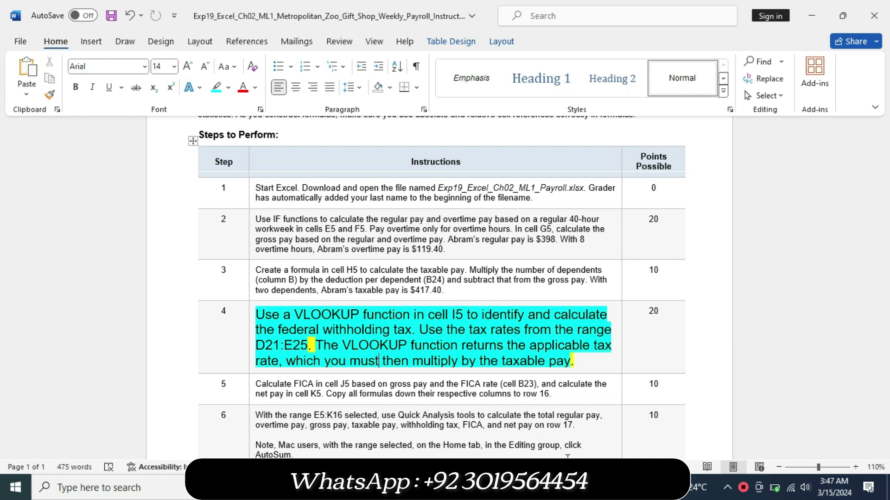
pyautogui.click(561, 417)
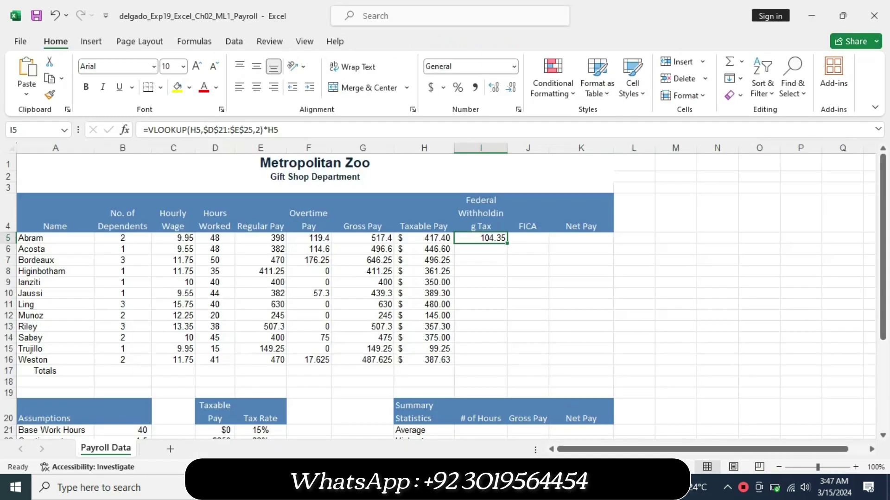
pyautogui.hotkey('alt', 'Tab')
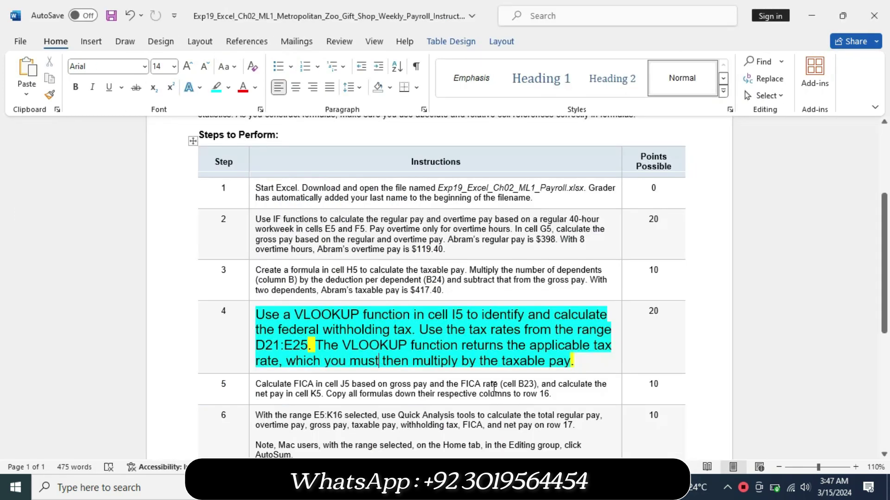
pyautogui.hotkey('alt', 'Tab')
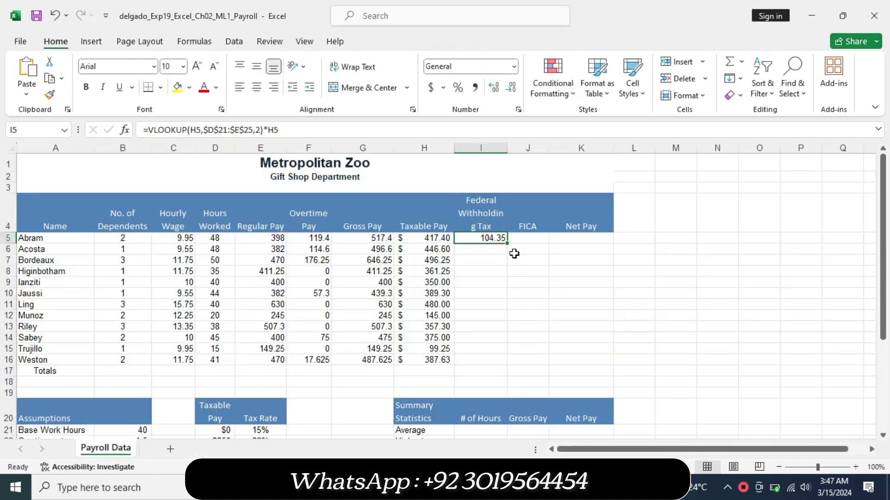
pyautogui.moveTo(507, 246); pyautogui.dragTo(514, 361)
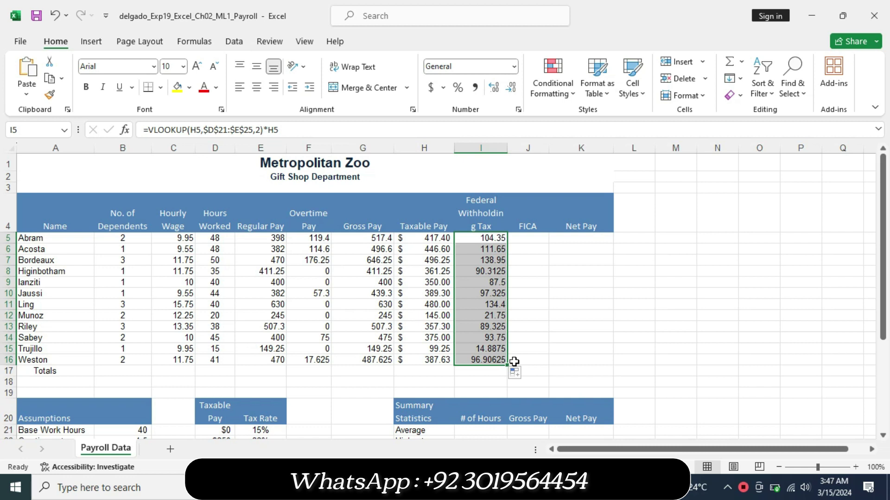
pyautogui.click(463, 489)
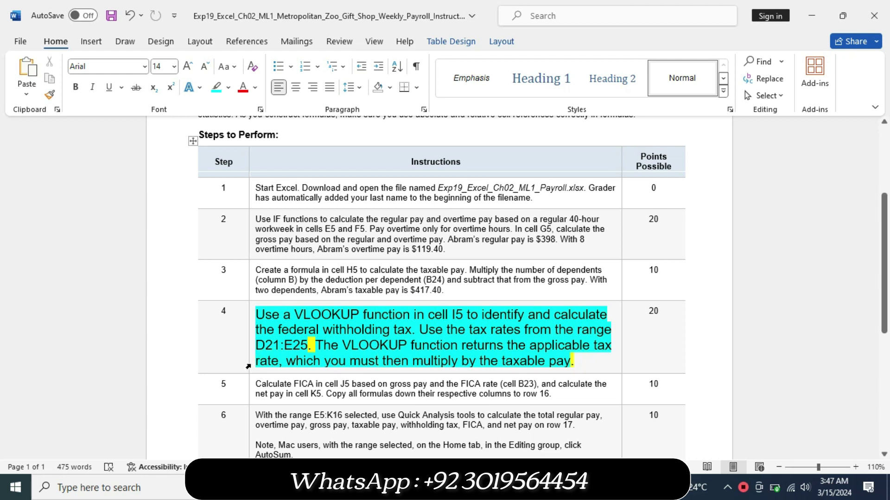
# - Set step 4's instruction text back to 9 pt and remove its cyan highlight
pyautogui.click(248, 367)
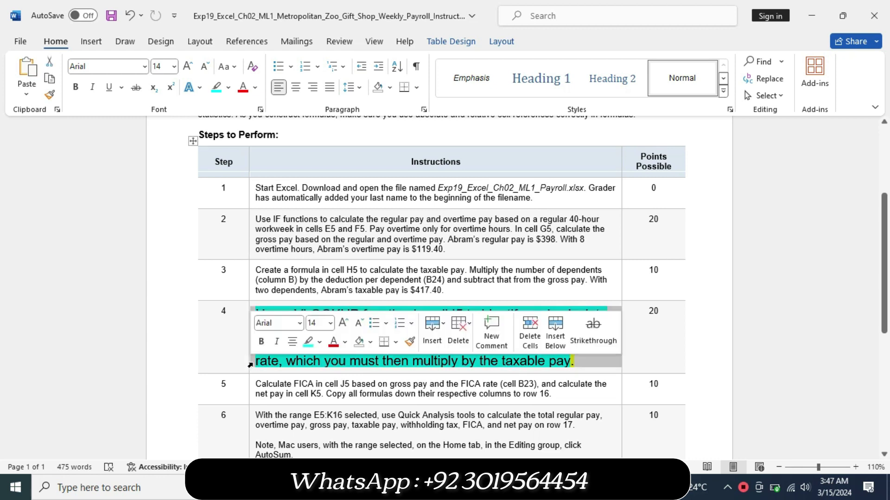
pyautogui.click(330, 324)
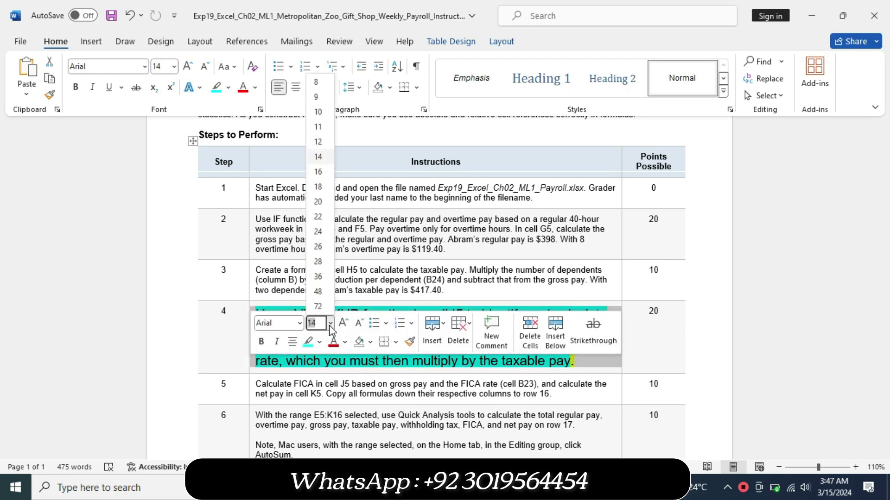
pyautogui.click(316, 98)
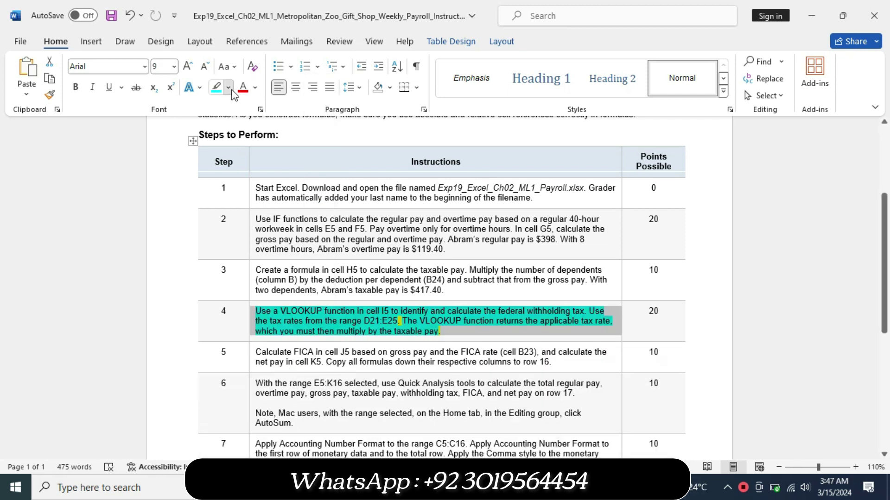
pyautogui.click(228, 88)
pyautogui.click(249, 195)
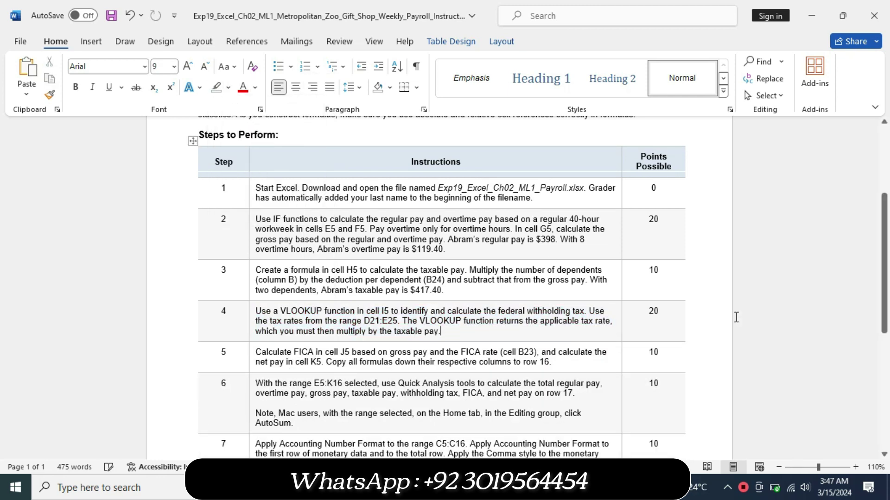
pyautogui.moveTo(885, 273); pyautogui.dragTo(886, 330)
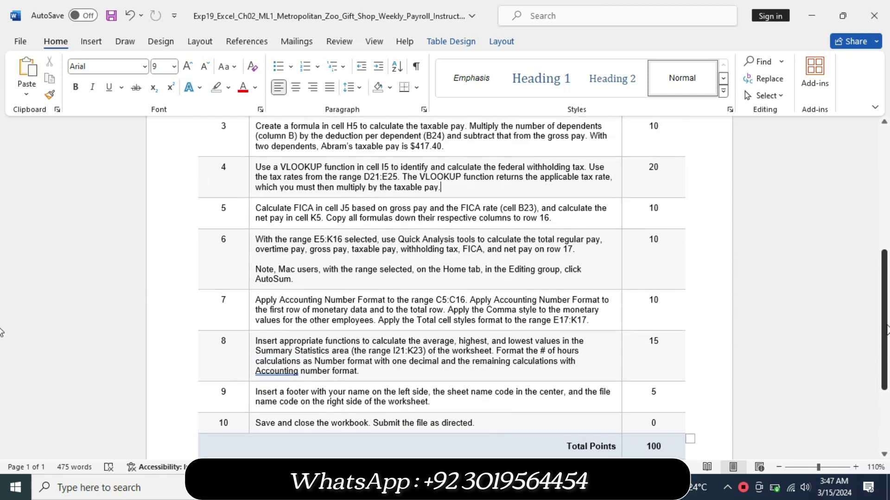
pyautogui.scroll(10, 860, 186)
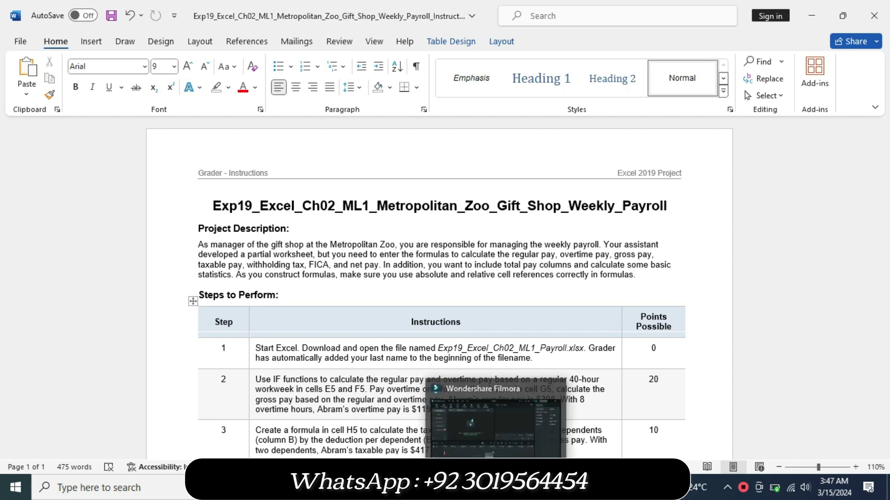
# - Close the low-battery notice in Excel and review the formulas in I13 and G7
pyautogui.click(531, 429)
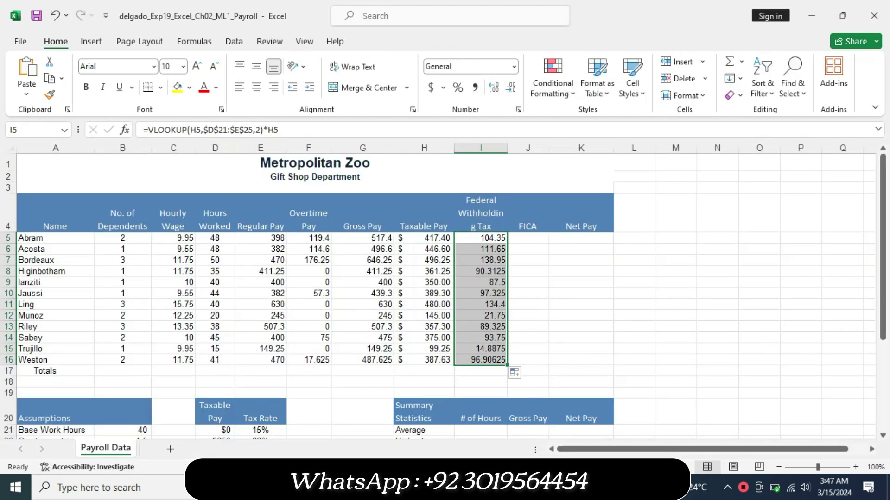
pyautogui.click(525, 284)
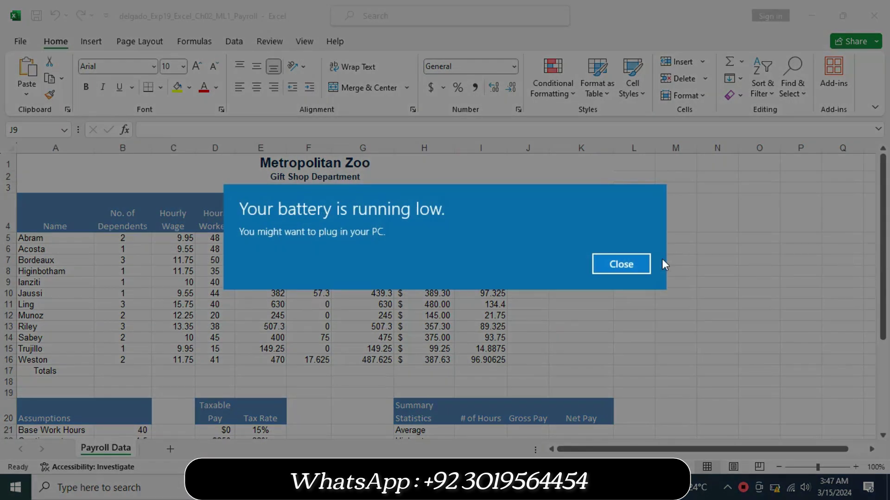
pyautogui.click(625, 264)
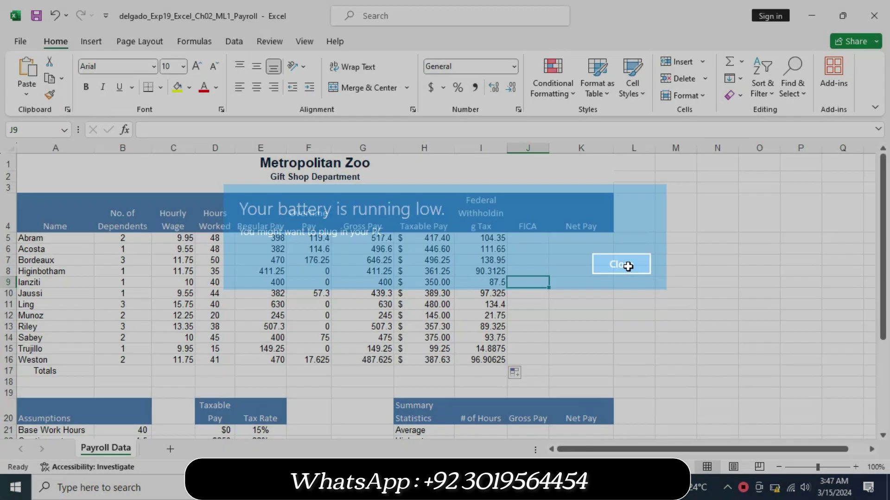
pyautogui.click(459, 326)
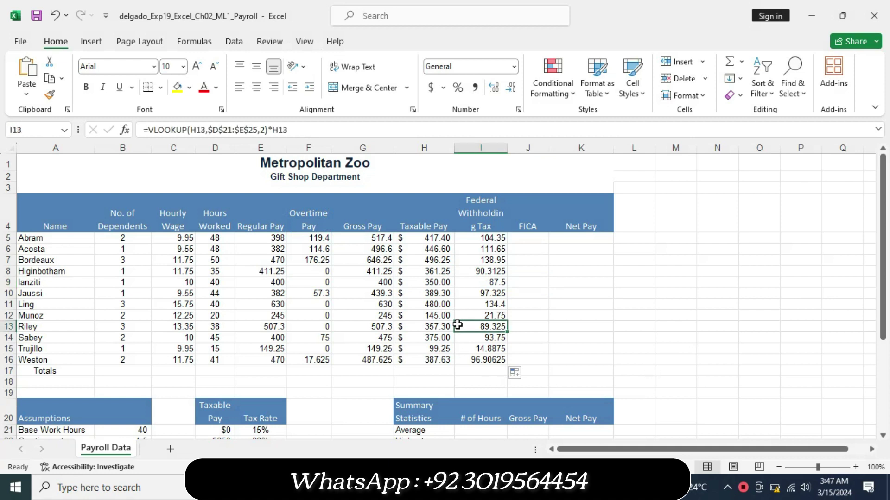
pyautogui.click(341, 260)
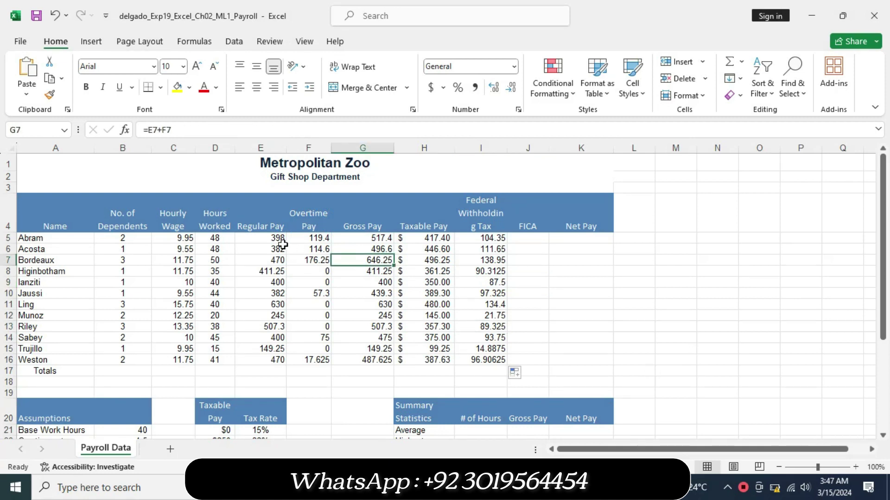